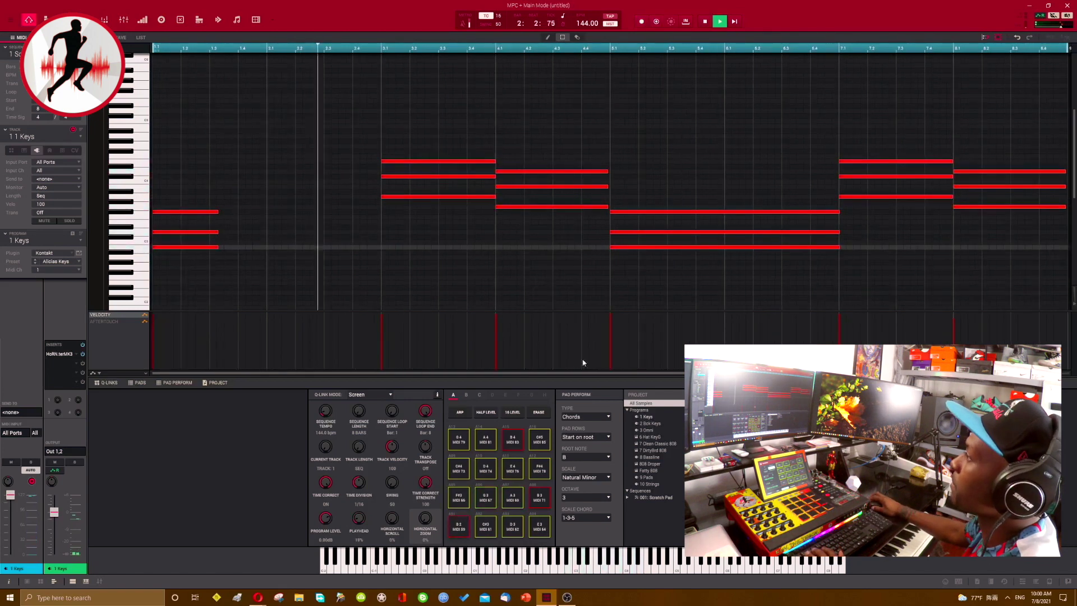
Lengthen the three notes of the opening chord on the Keys track to the start of bar 3.
key("space")
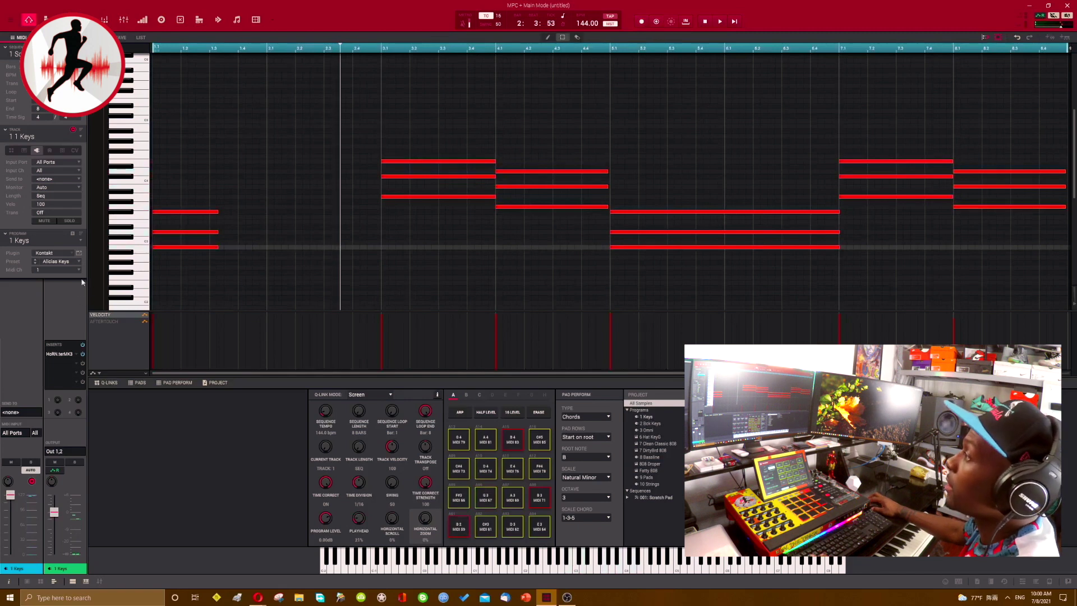
left_click(211, 211)
left_click_drag(219, 213, 355, 229)
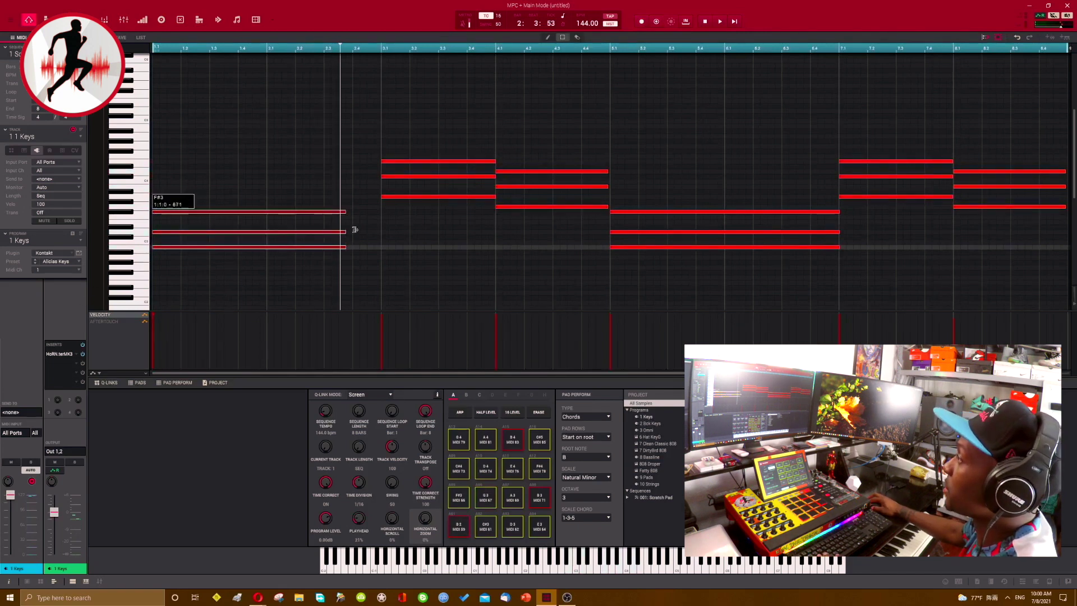
left_click(463, 263)
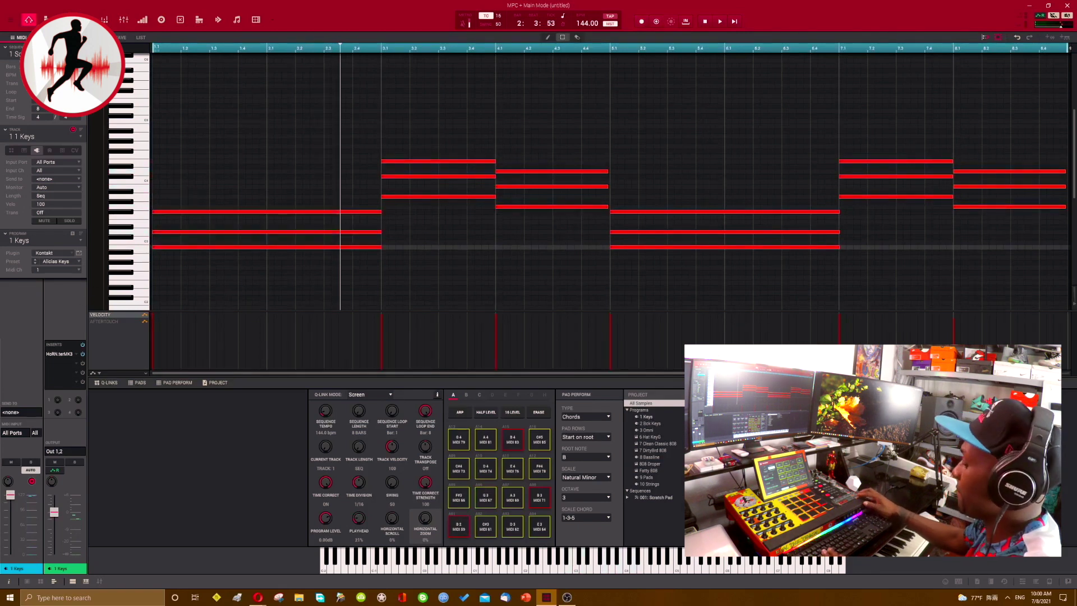
Play the eight-bar Keys chord loop repeatedly and try out melody ideas over it.
key("space")
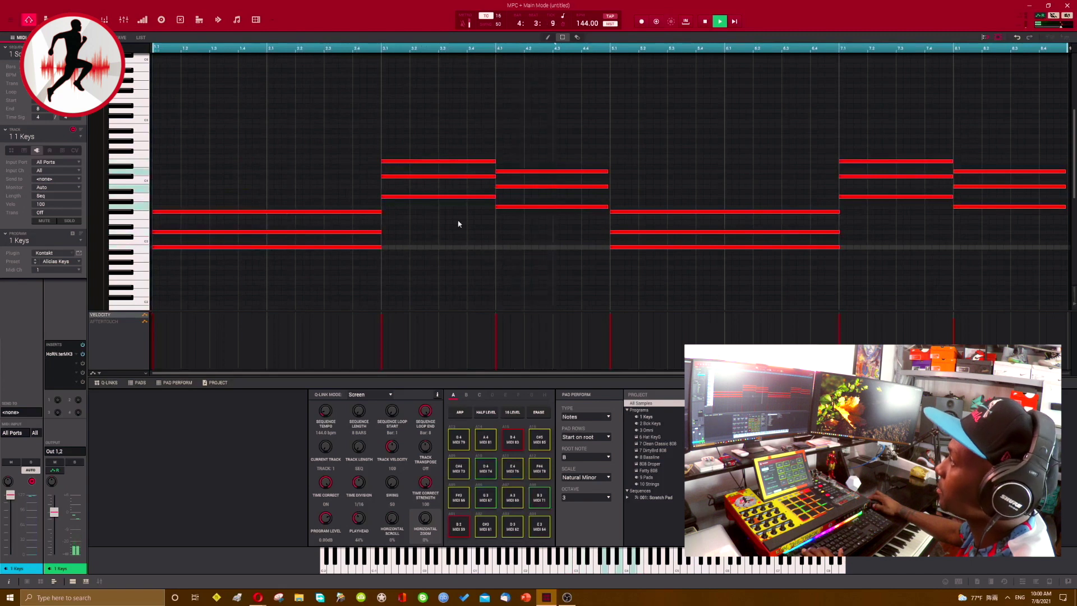
scroll(806, 238, "up", 1)
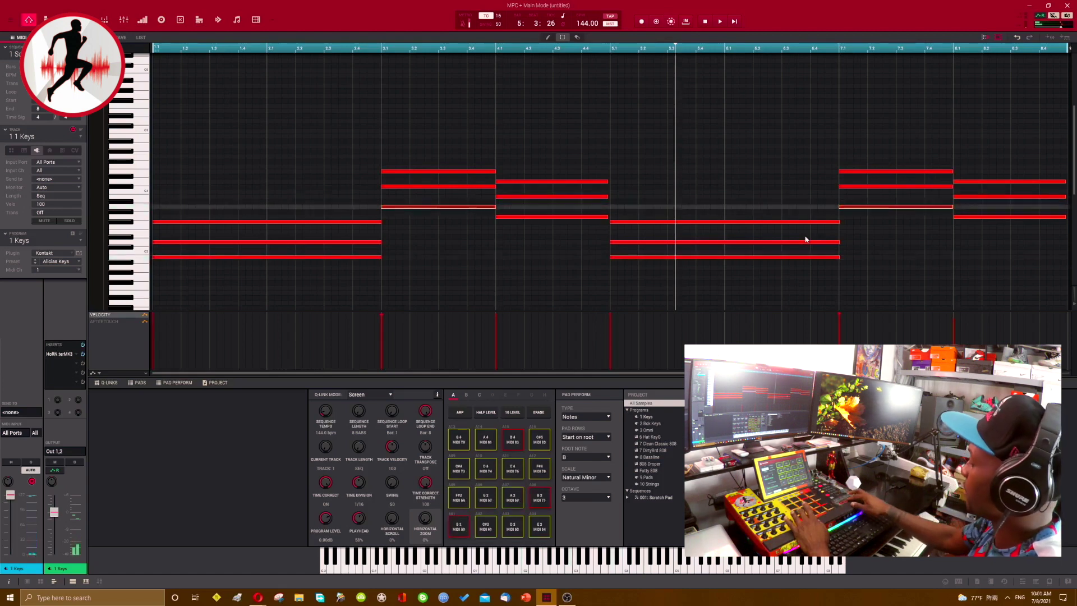
key("space")
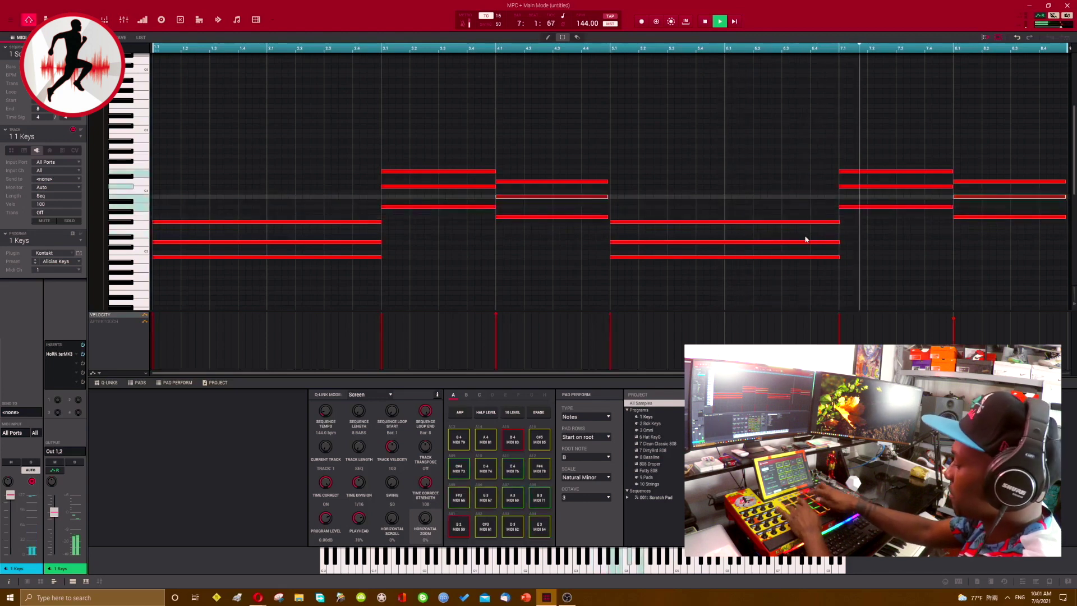
key("space")
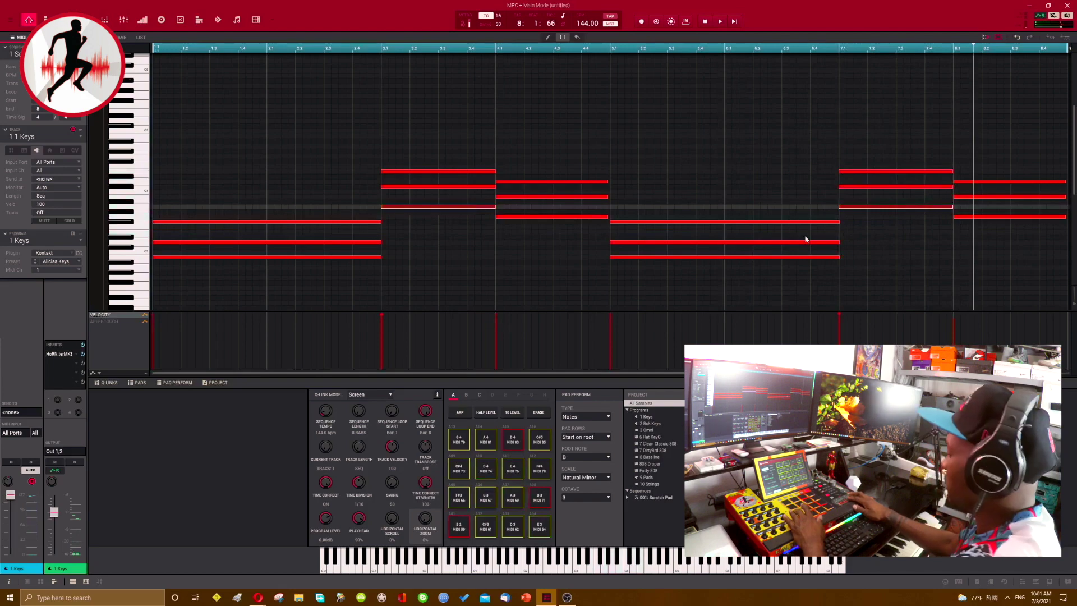
key("space")
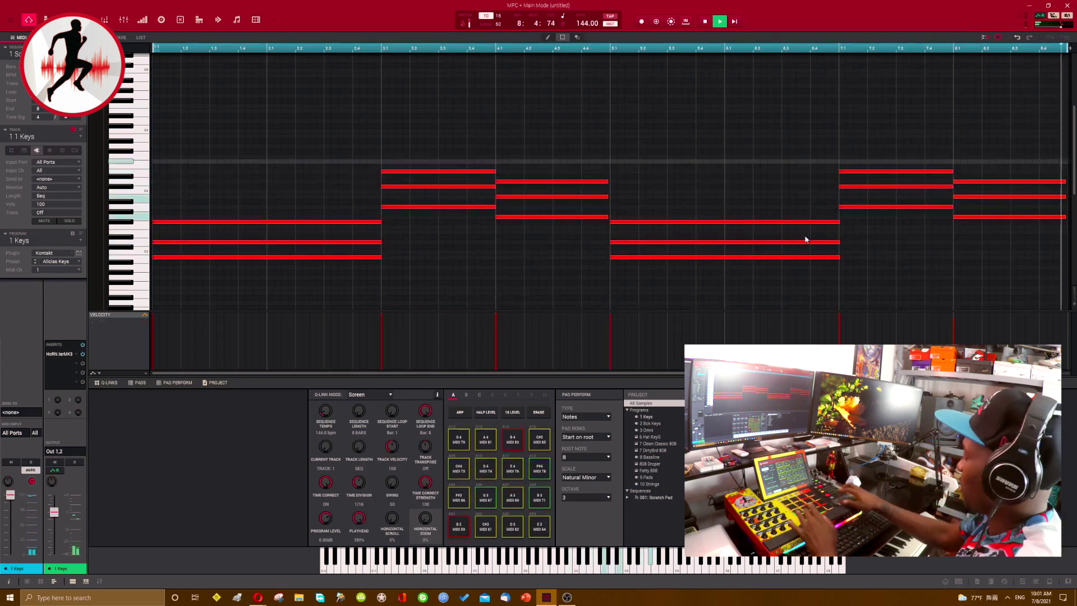
key("space")
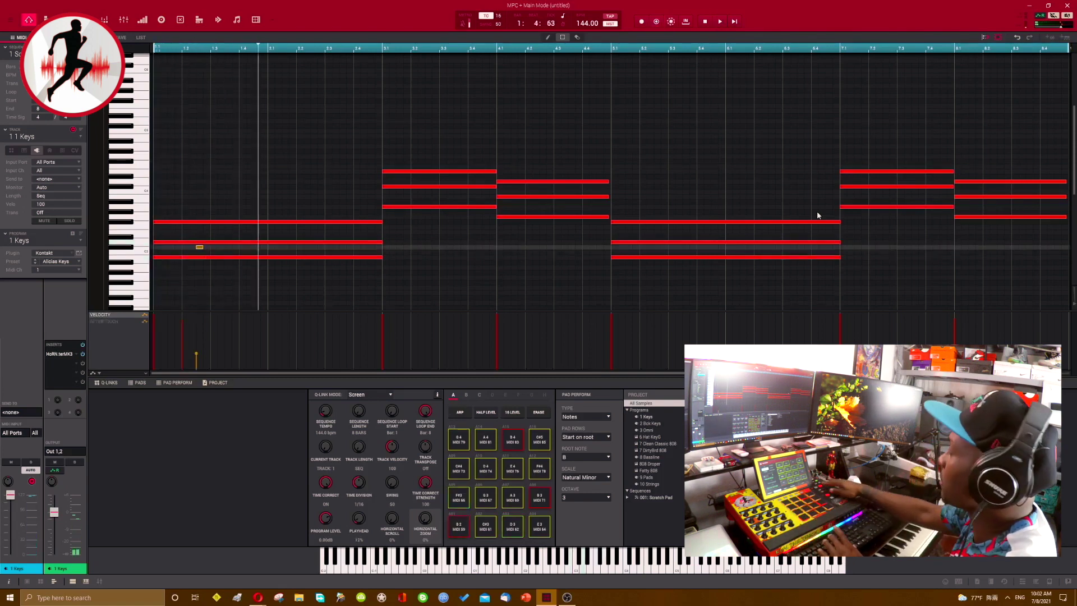
Record a rising melody over the chords on the Keys track and play the eight bars back.
key("space")
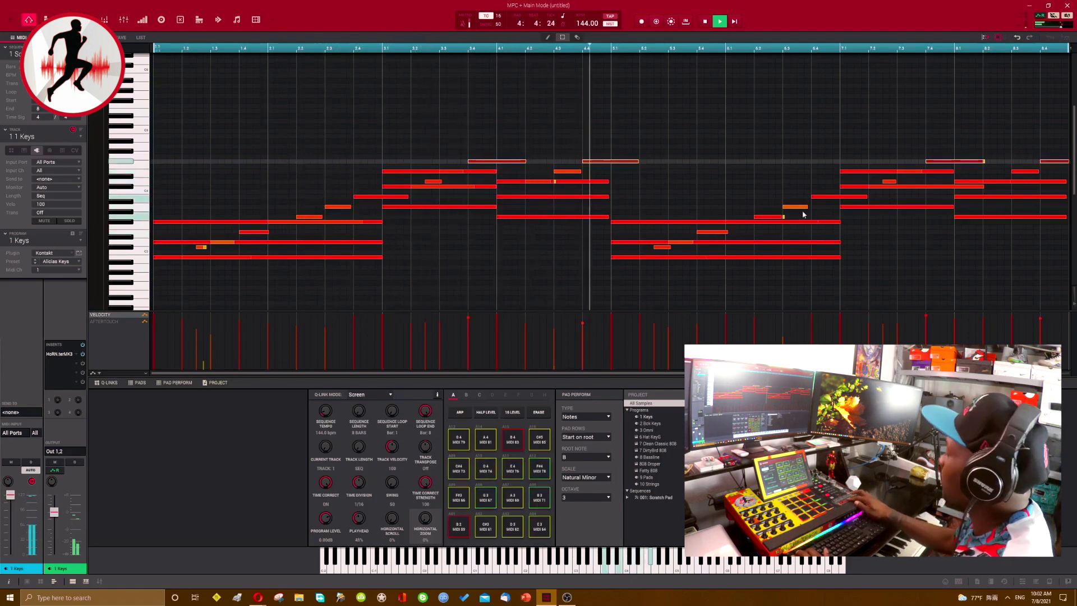
key("space")
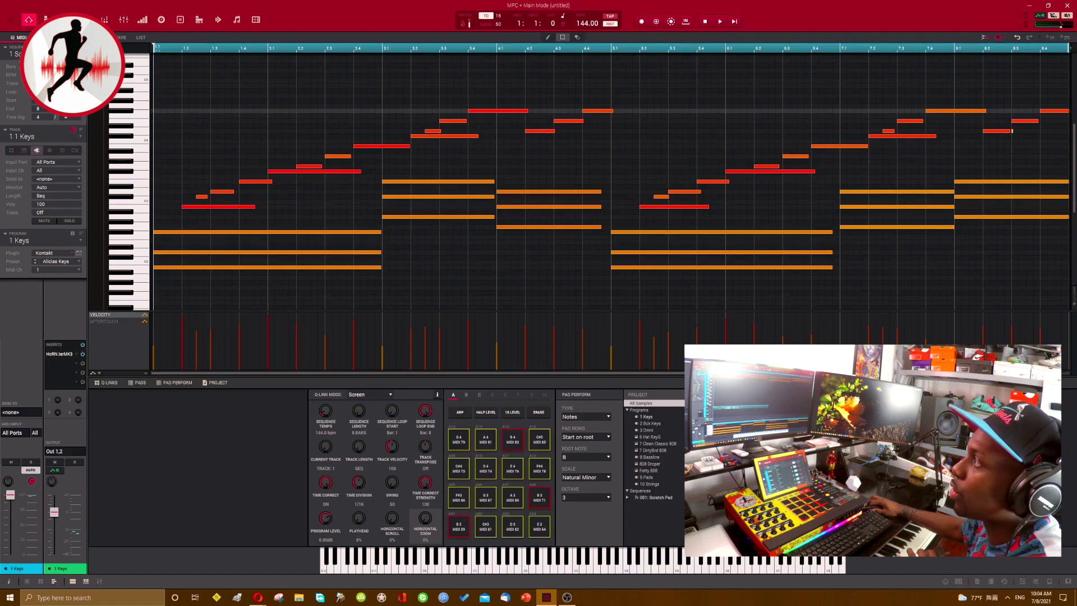
left_click(28, 21)
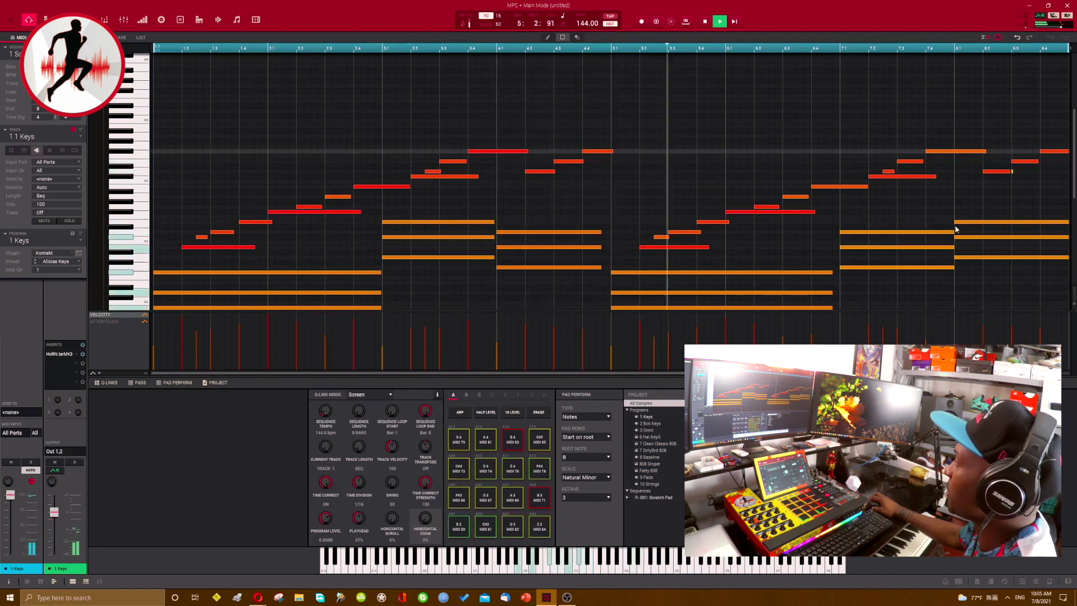
scroll(956, 229, "down", 2)
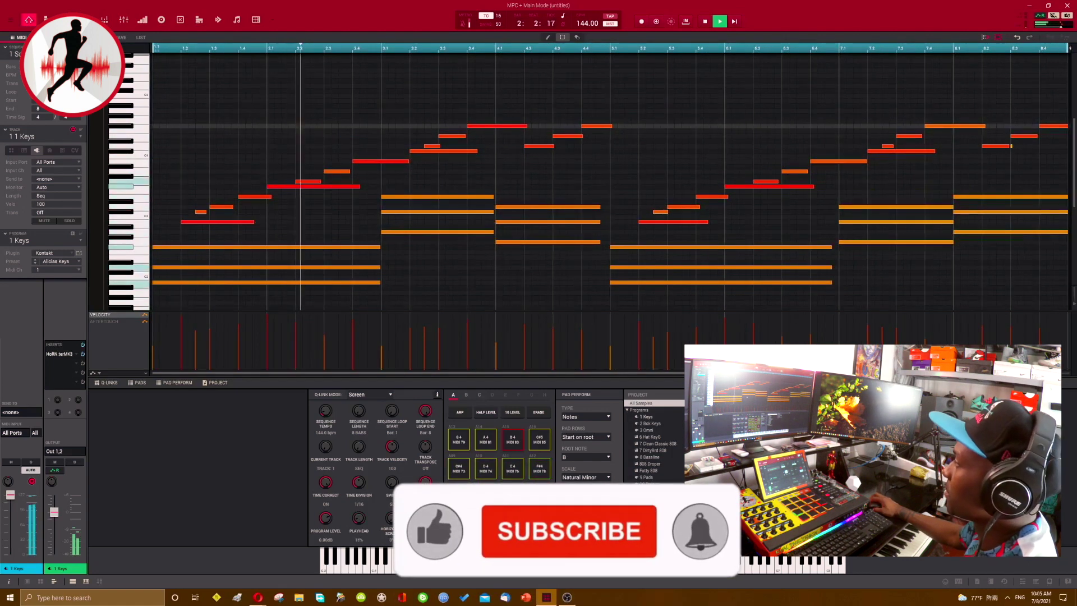
scroll(420, 271, "down", 2)
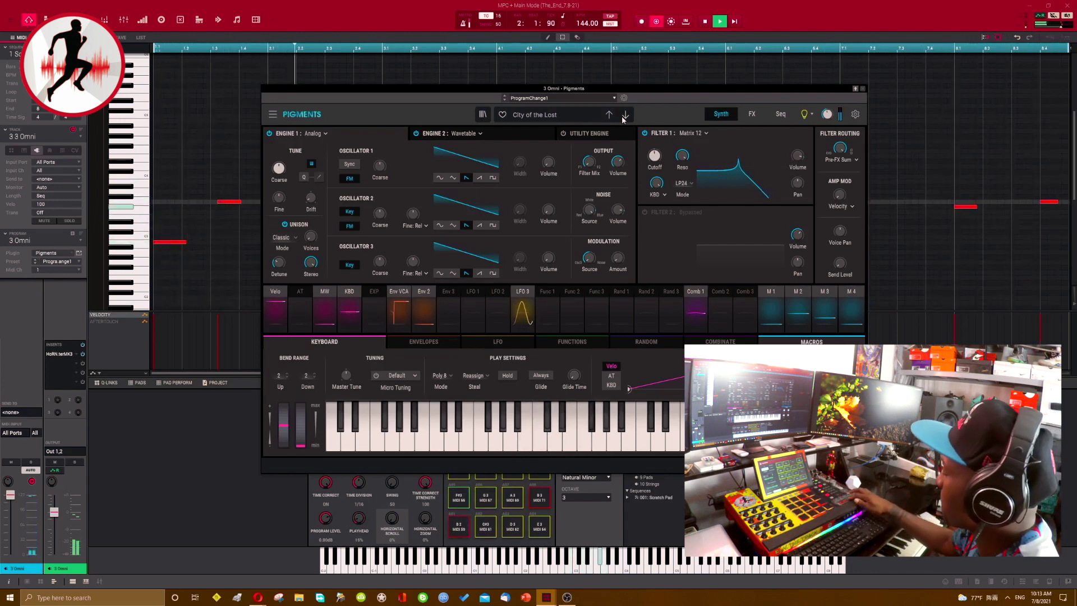
Close the Pigments plugin window and move the second note of the Omni track to start at 1.3.
key("space")
left_click(866, 88)
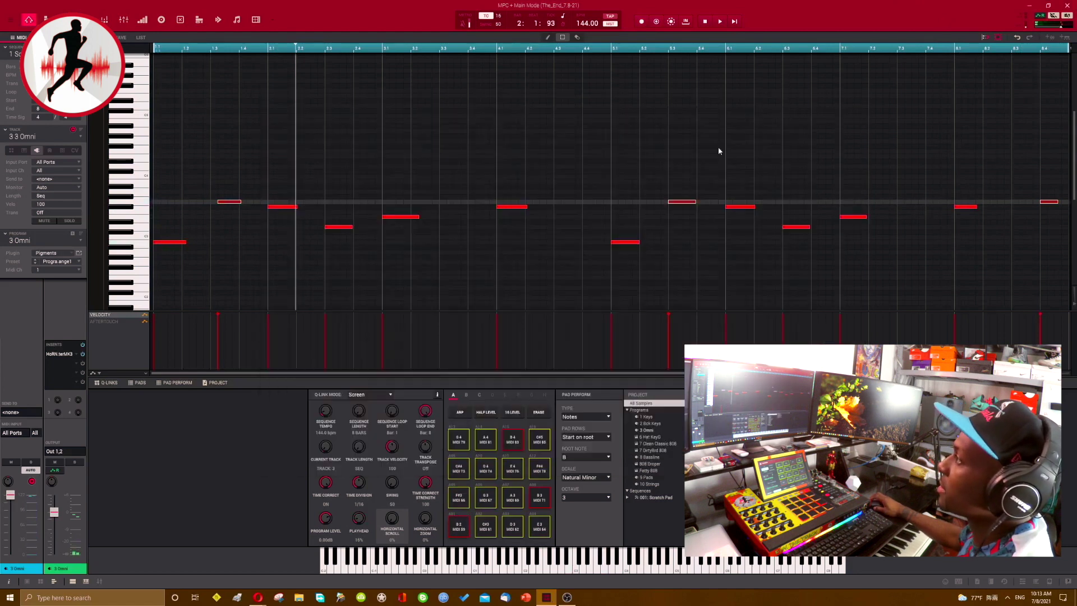
scroll(336, 266, "up", 2)
key("space")
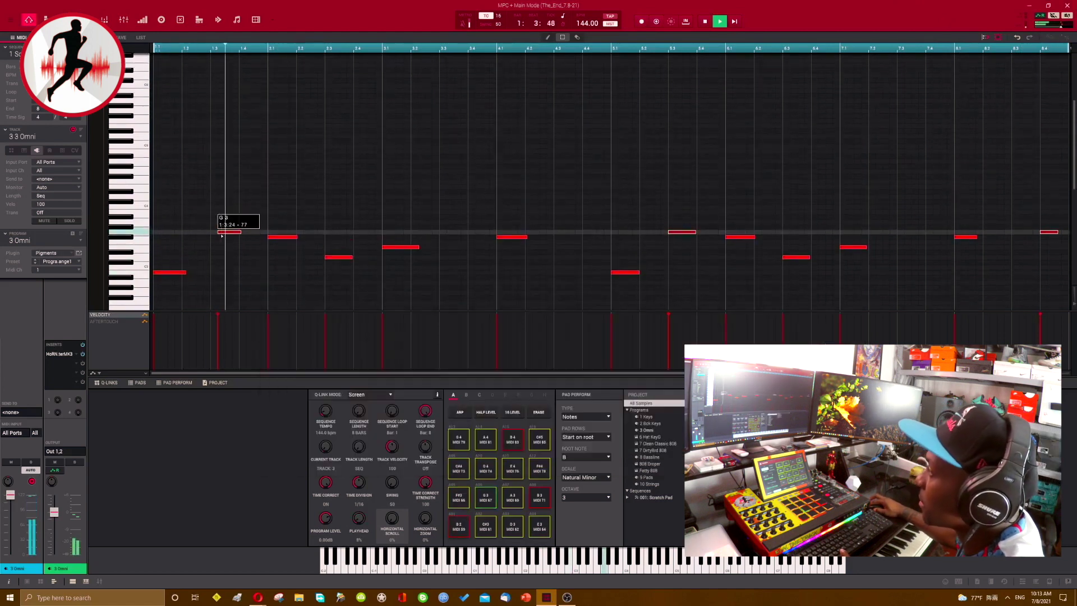
left_click_drag(224, 235, 217, 235)
key("s")
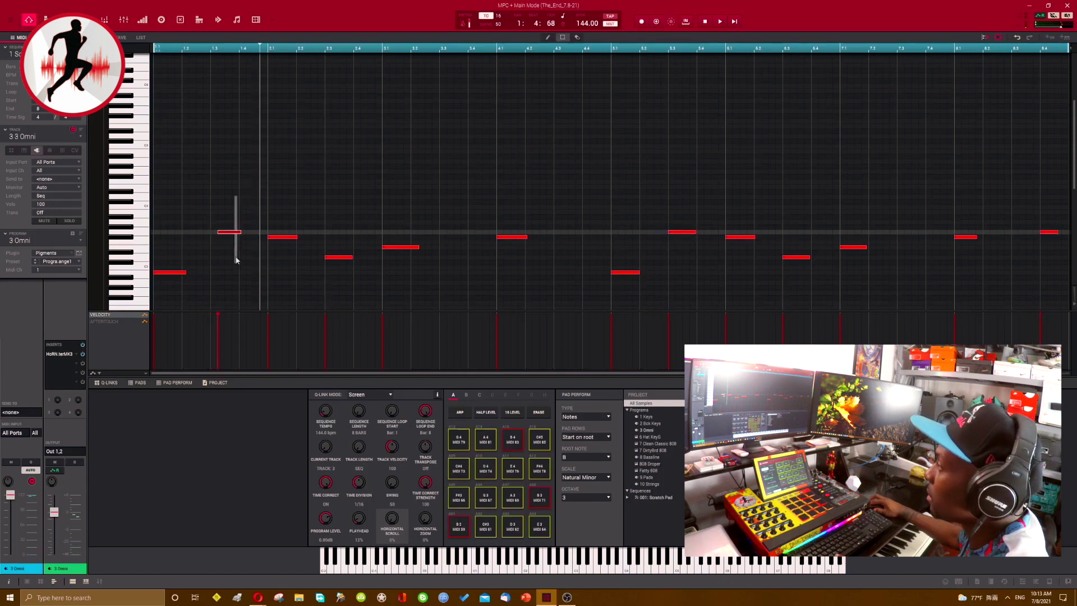
left_click(257, 167)
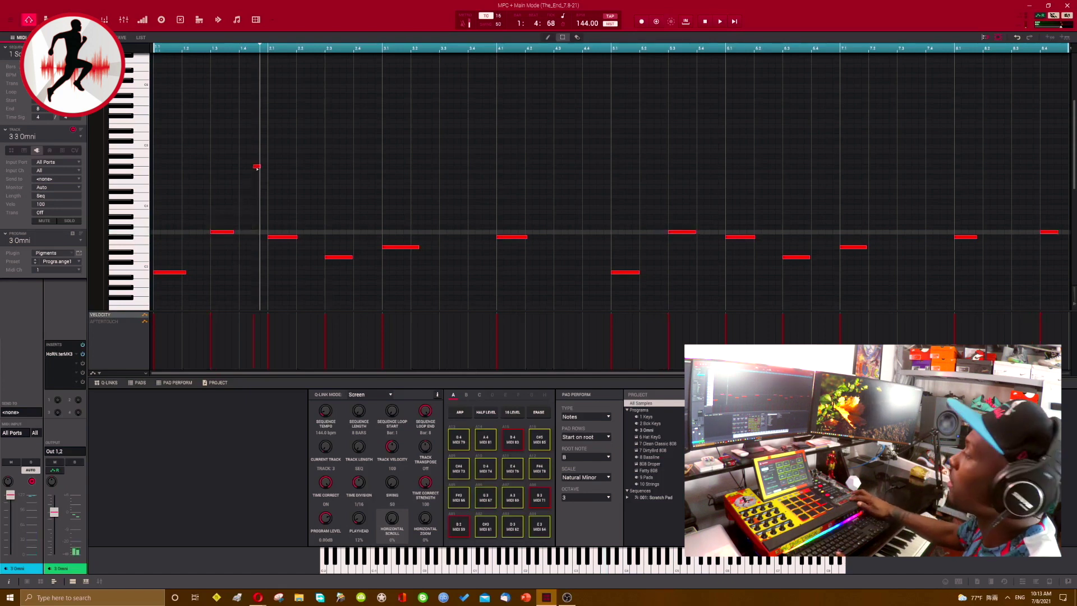
key("space")
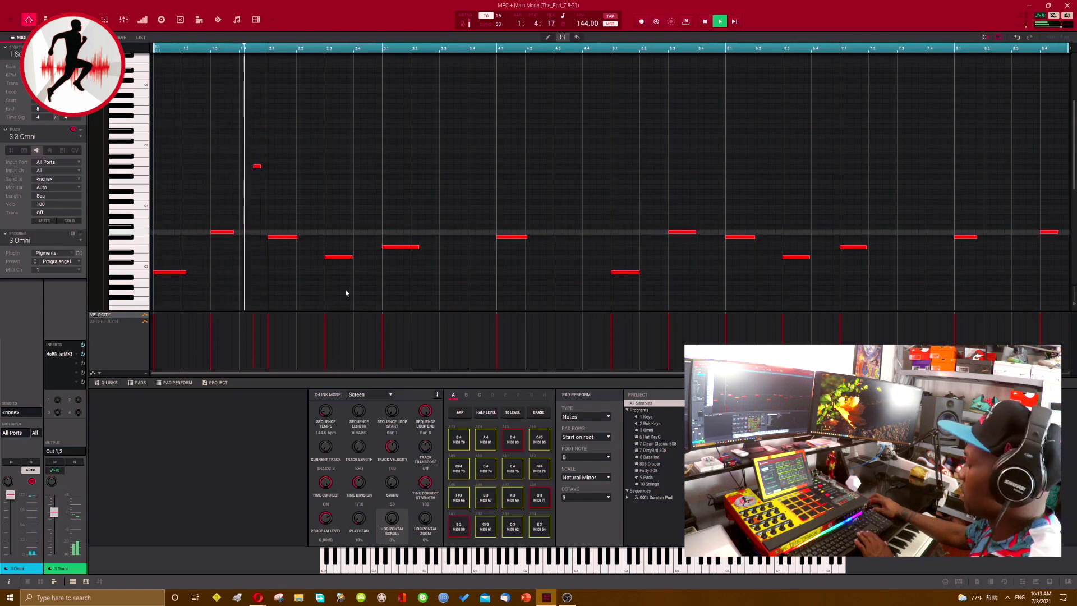
key("ctrl+z")
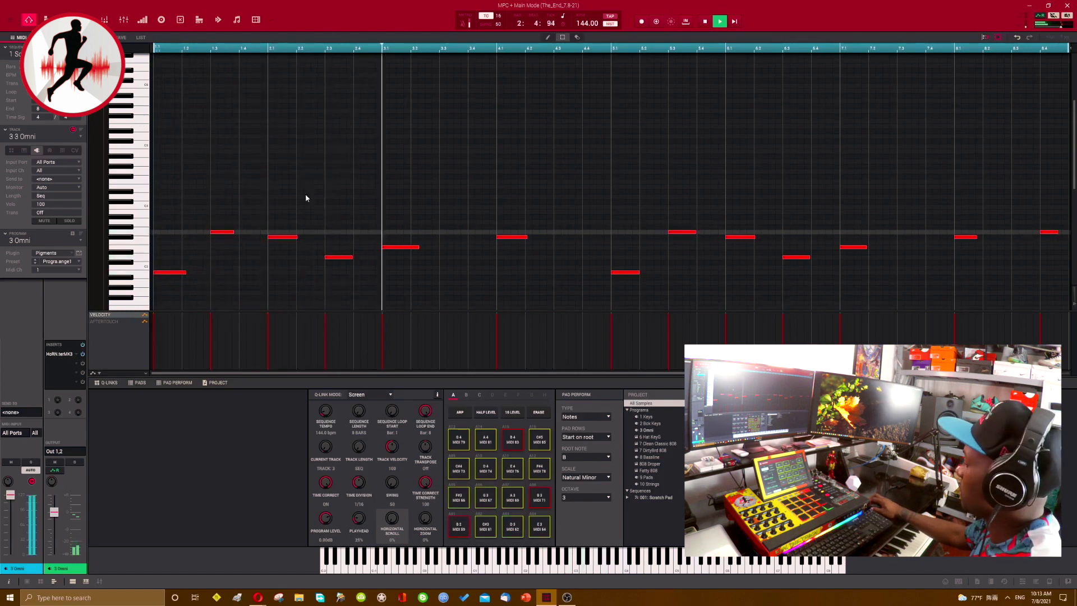
Stop playback, select the 9 Pad track in the track view and open it in Main Mode.
scroll(854, 263, "down", 2)
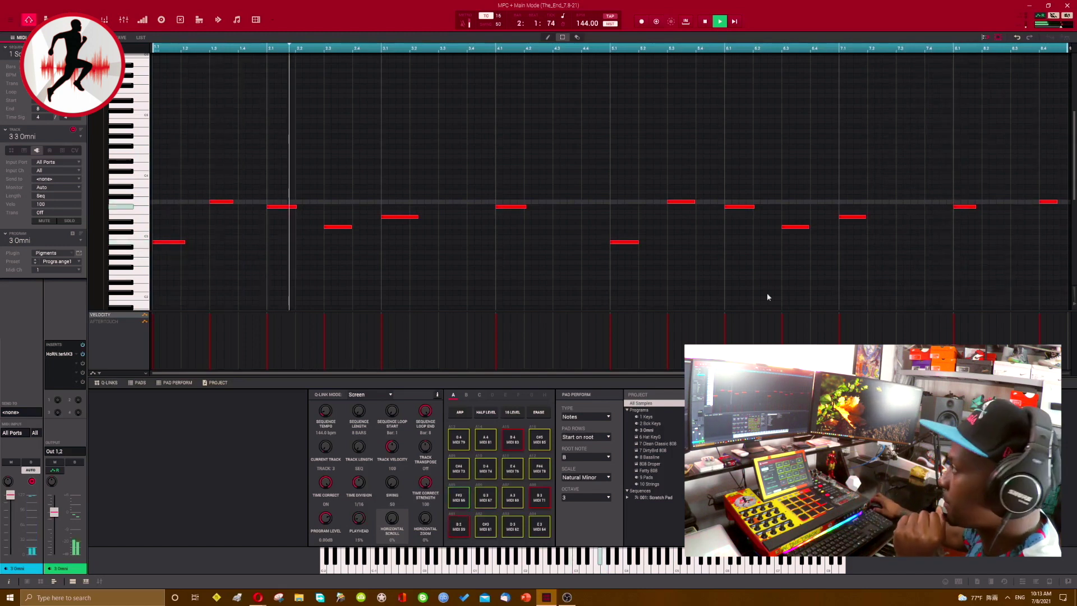
key("space")
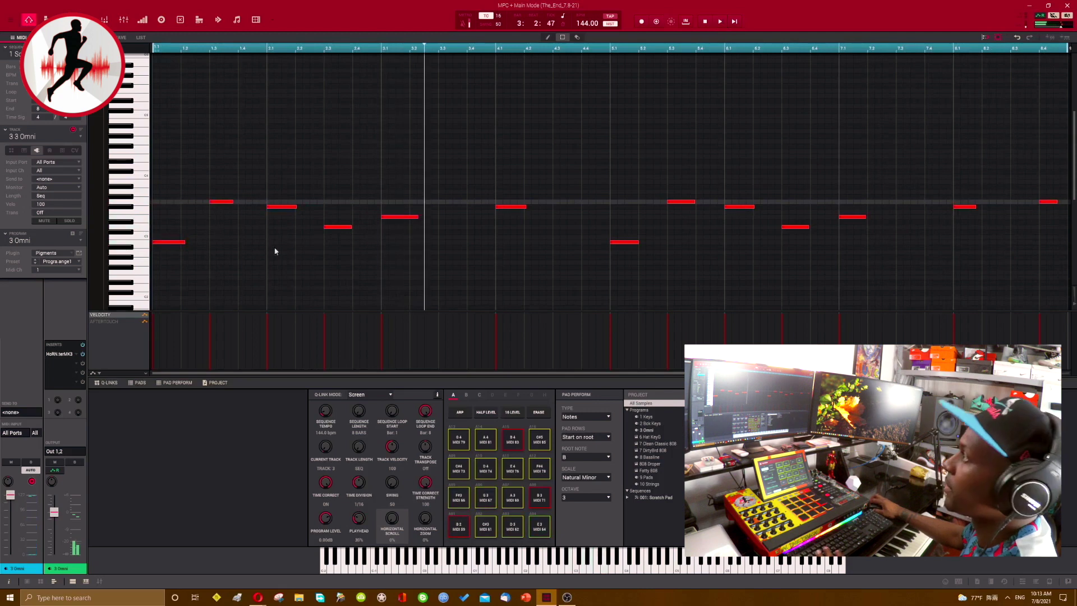
left_click(46, 20)
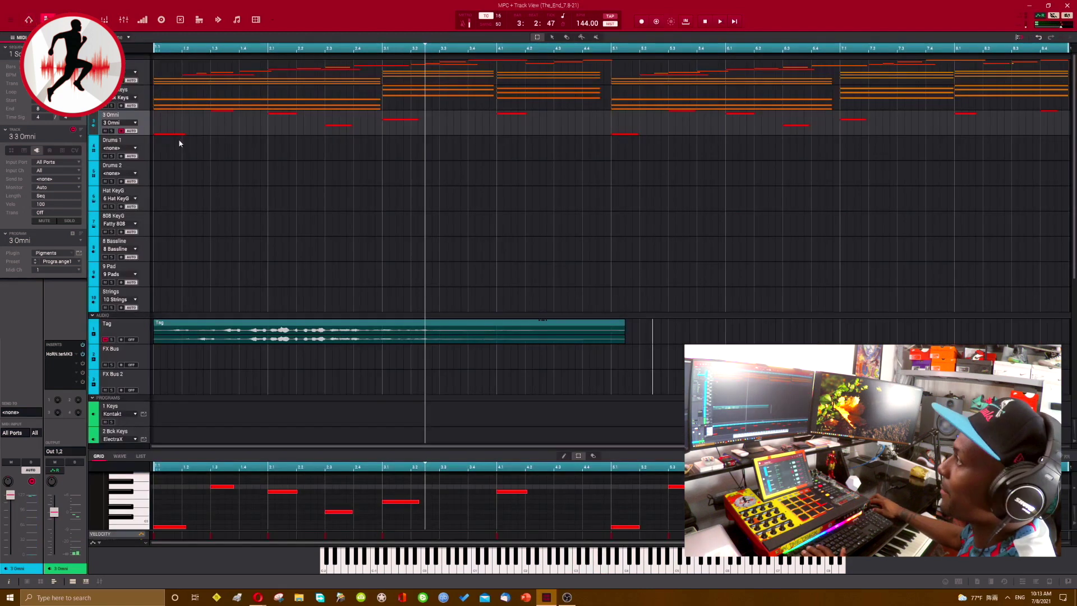
left_click(143, 150)
left_click(145, 205)
left_click(145, 236)
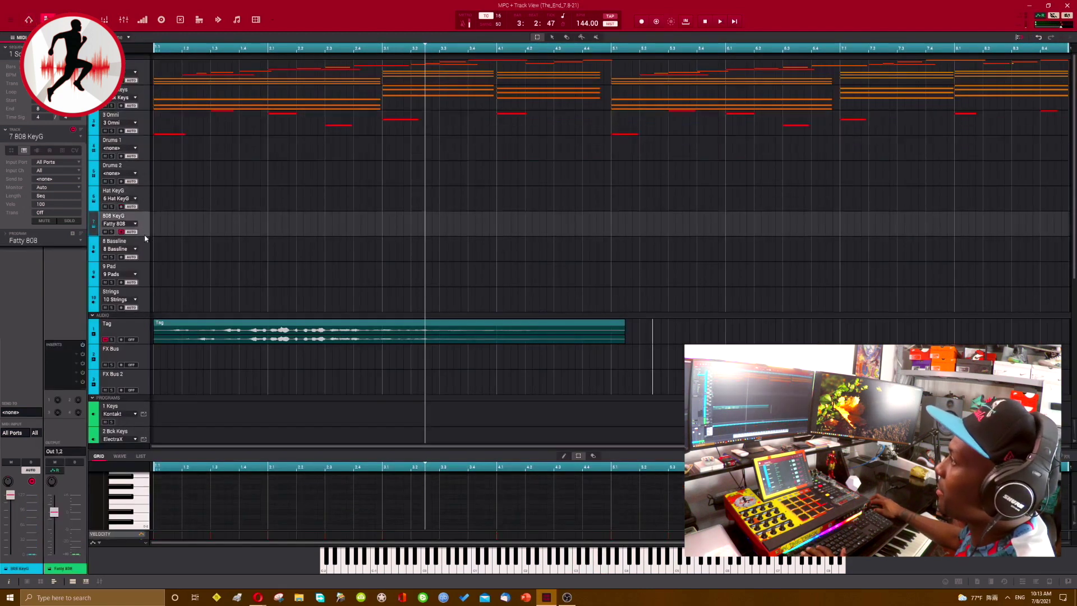
left_click(145, 277)
left_click(29, 22)
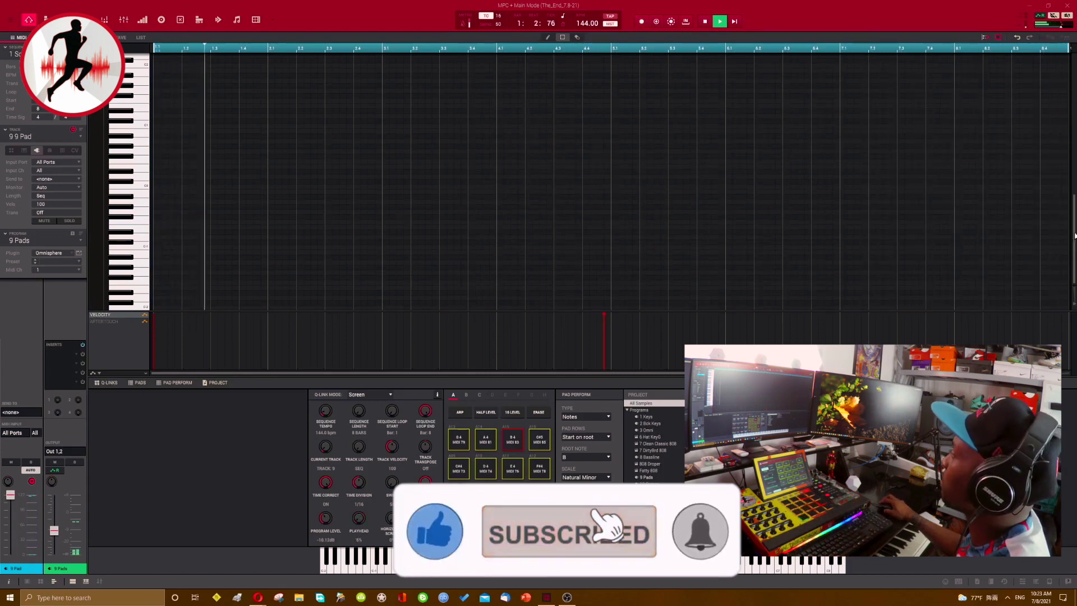
Move the second note of the 9 Pad track to start at bar 5 and delete the stray short note above it.
key("space")
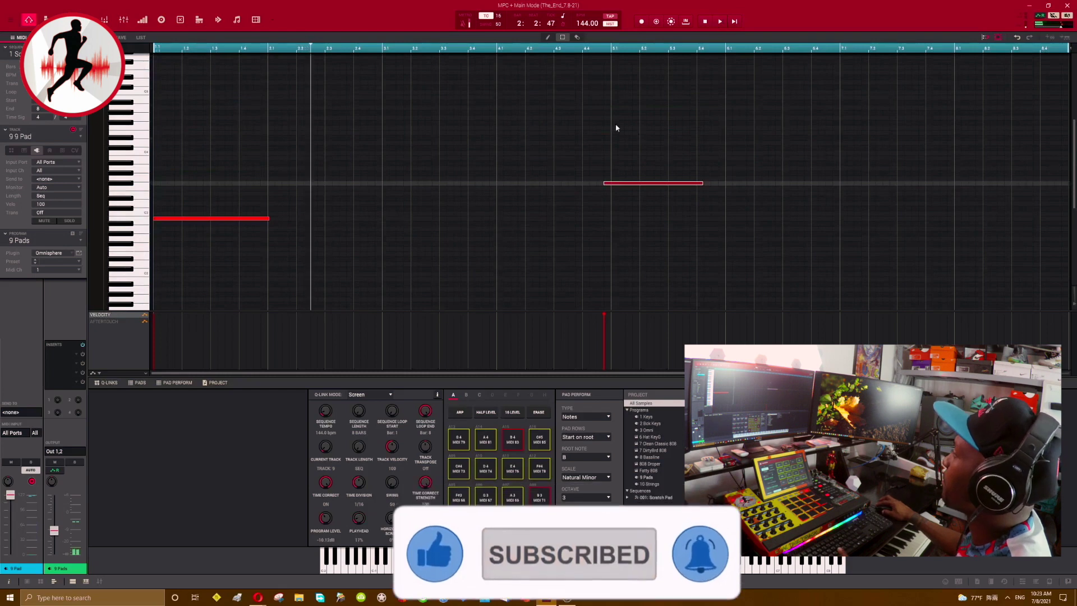
left_click_drag(616, 125, 628, 186)
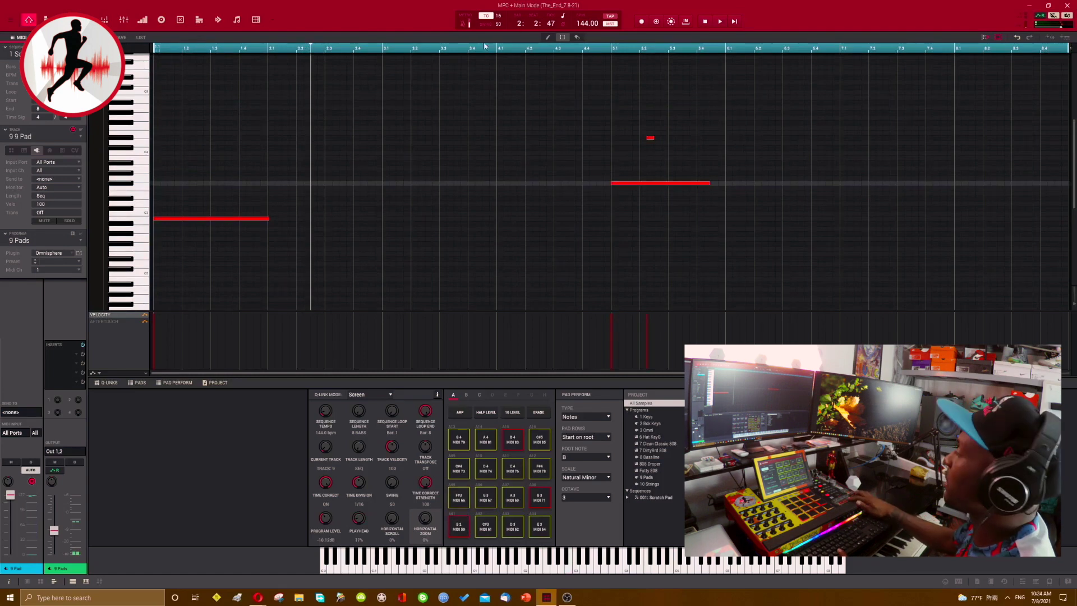
key("space")
left_click_drag(557, 92, 711, 147)
key("Delete")
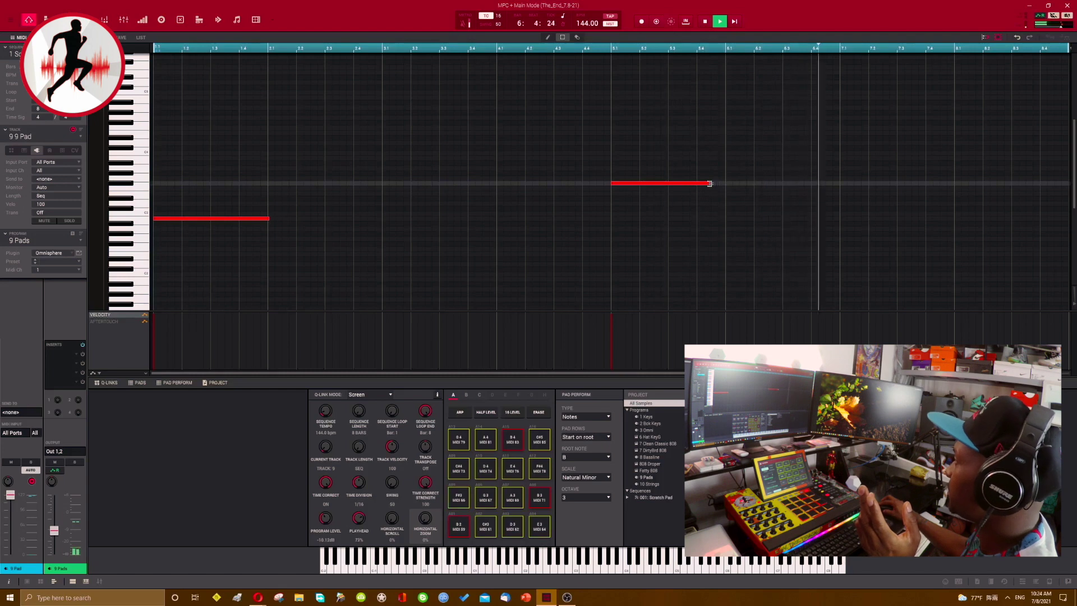
Lengthen the pad note at bar 5 to end at 6.2 and the one at bar 1 to end at 2.2.
left_click_drag(710, 183, 754, 183)
left_click_drag(267, 221, 297, 220)
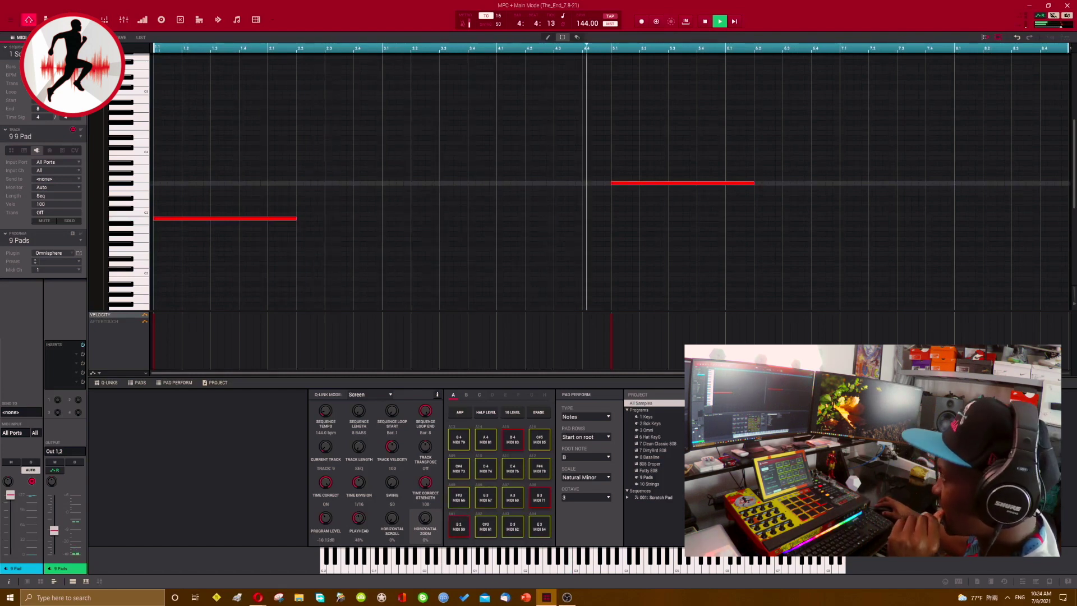
Select the 808 KeyG track in the track view and open it in Main Mode.
key("ctrl+t")
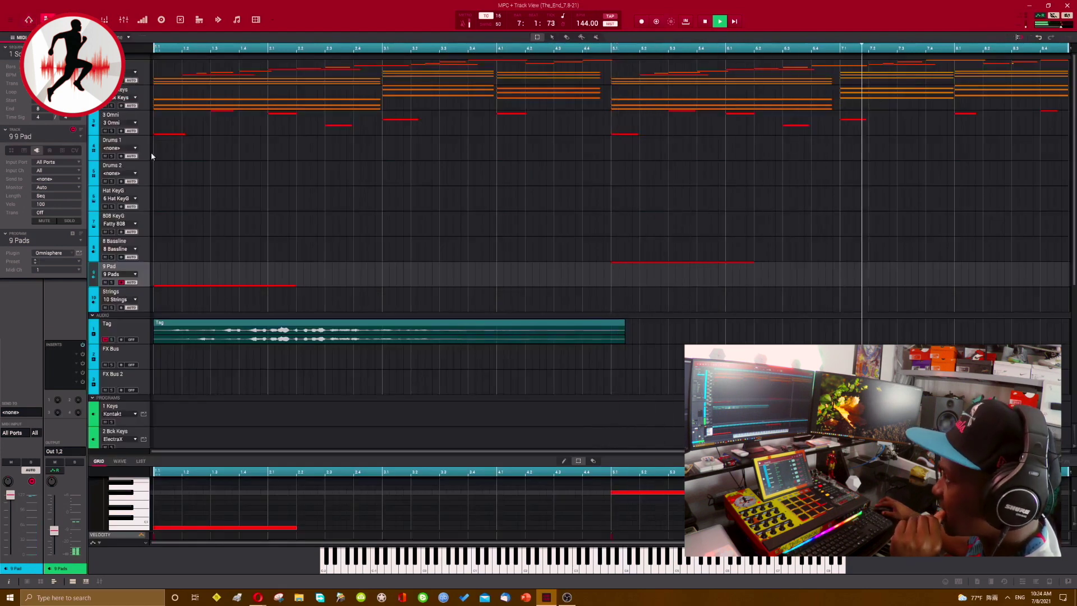
left_click(143, 212)
left_click(27, 23)
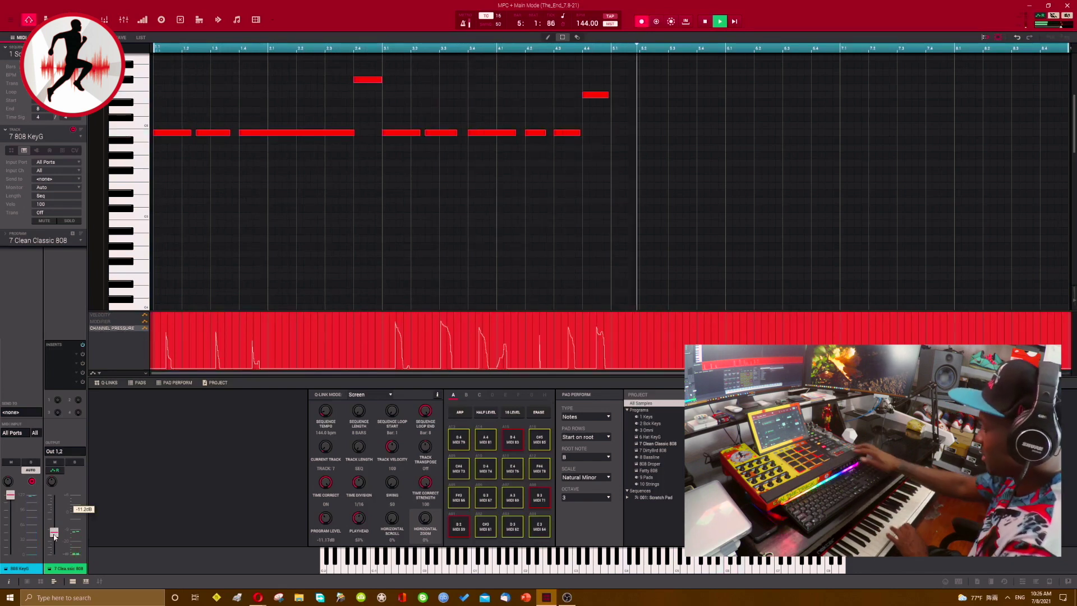
Stop recording the 808 line and raise its last note, at 4.4, to the pitch of the note at 2.4.
key("space")
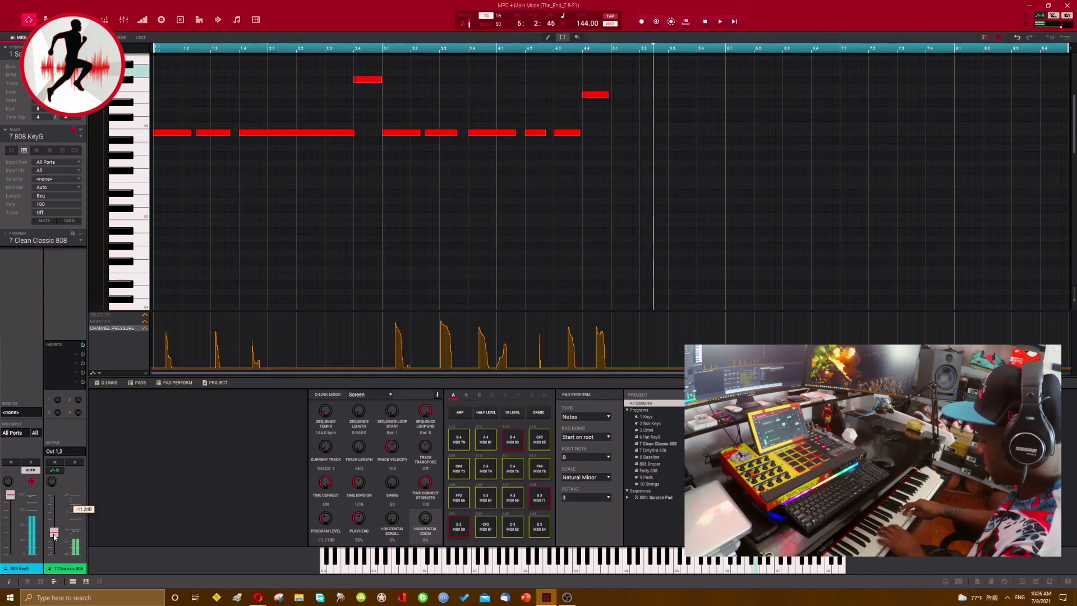
key("space")
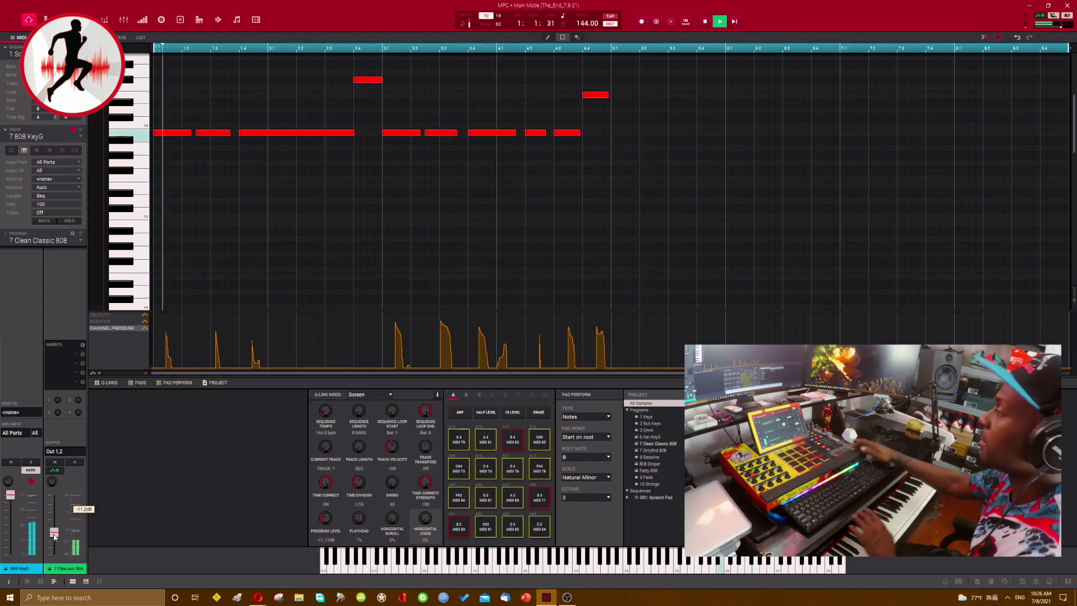
scroll(610, 202, "up", 3)
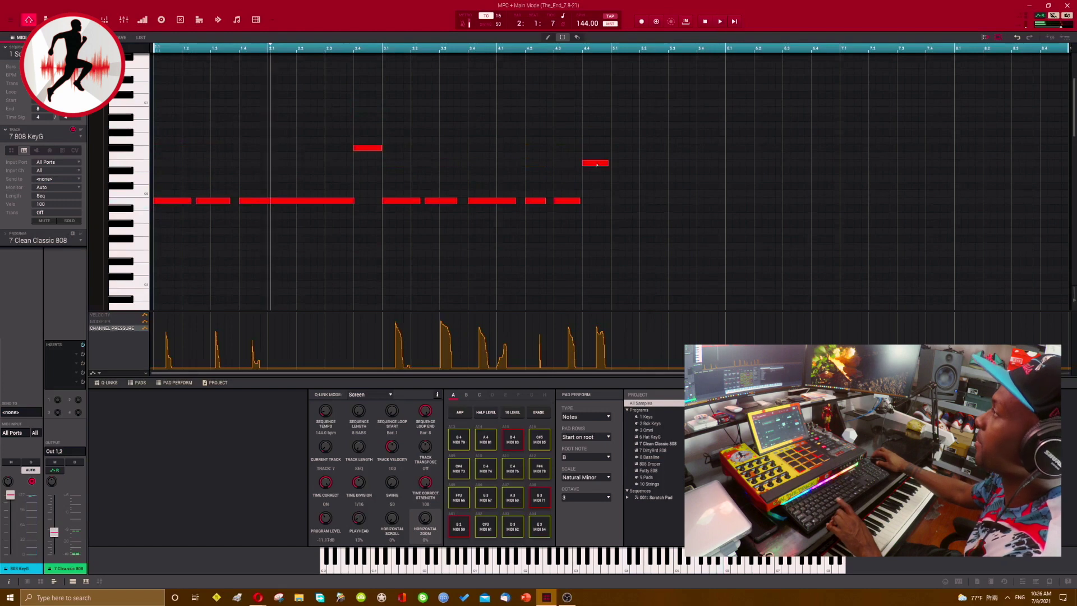
left_click_drag(596, 162, 599, 150)
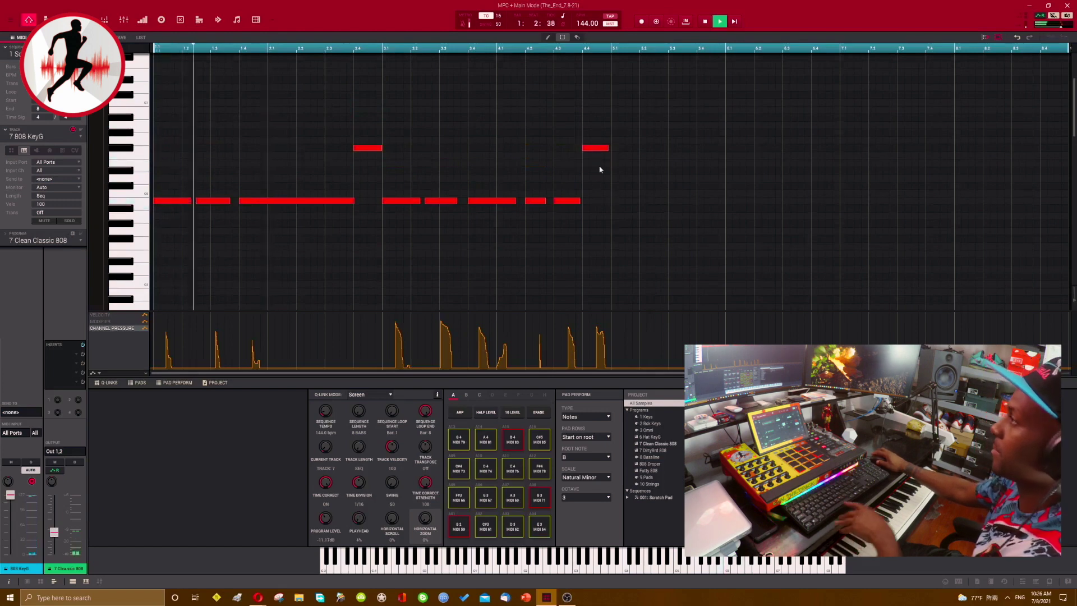
Delete the high note at 2.4 from the 808 line.
left_click_drag(334, 115, 396, 152)
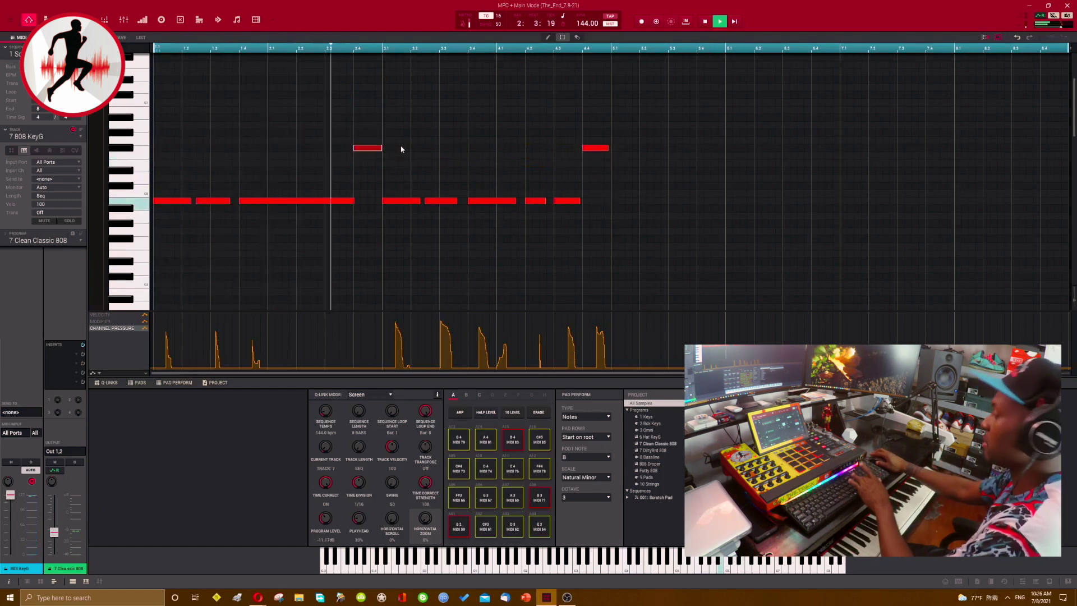
key("Delete")
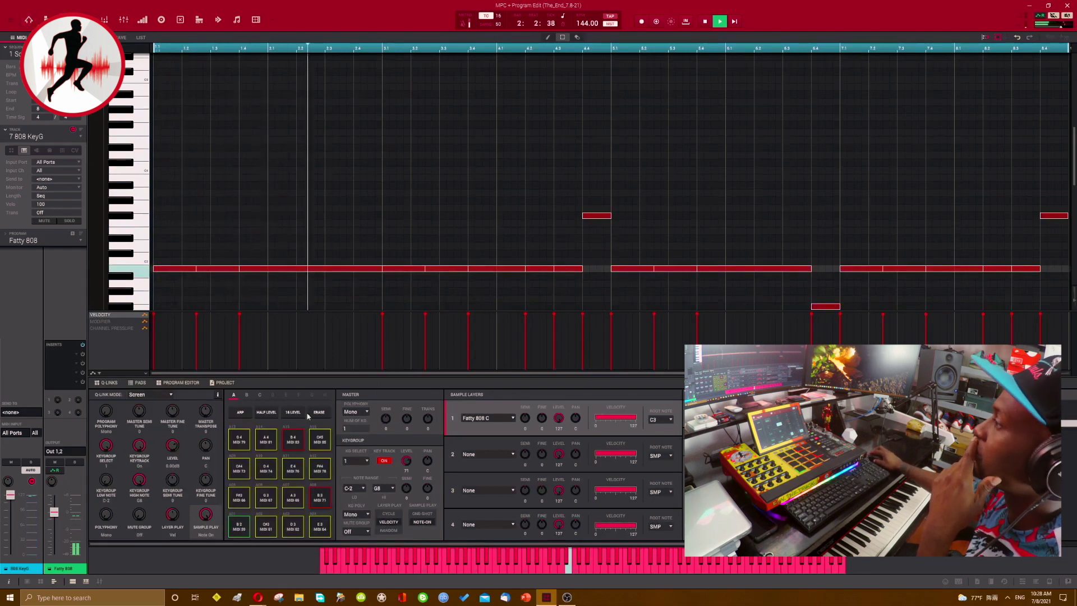
Set the Fatty 808 program's sample playback to One-Shot and lower the program's mixer level.
left_click(415, 514)
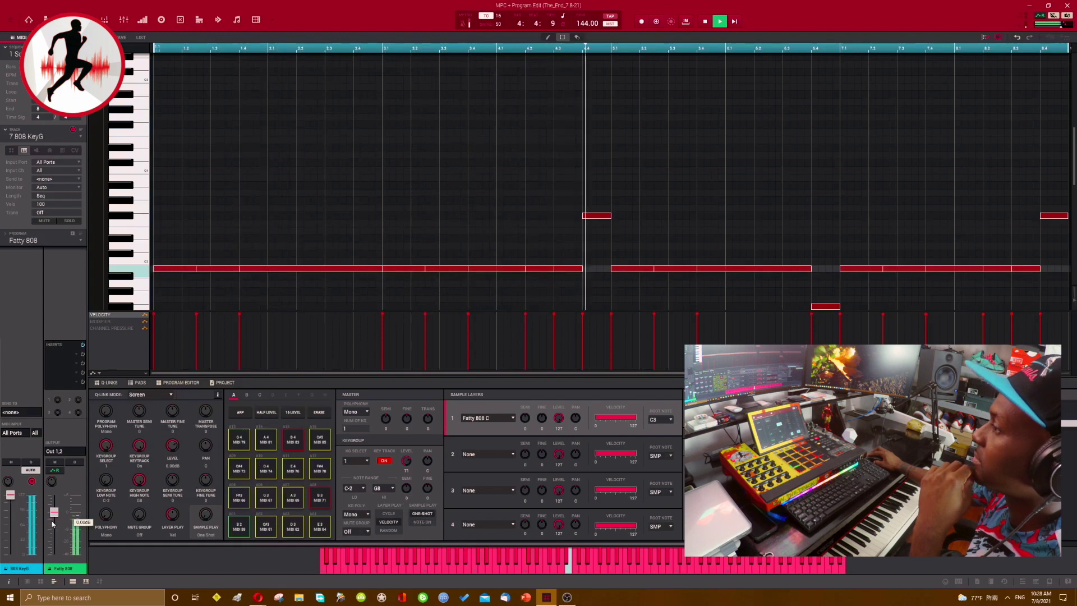
mouse_move(57, 524)
left_click_drag(58, 525, 57, 541)
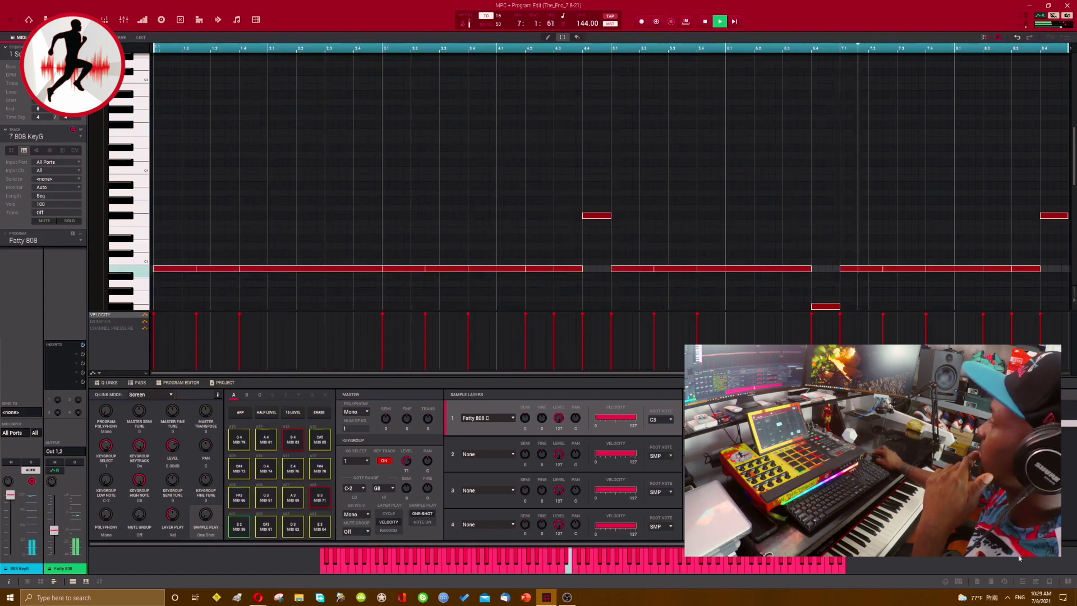
scroll(850, 175, "down", 2)
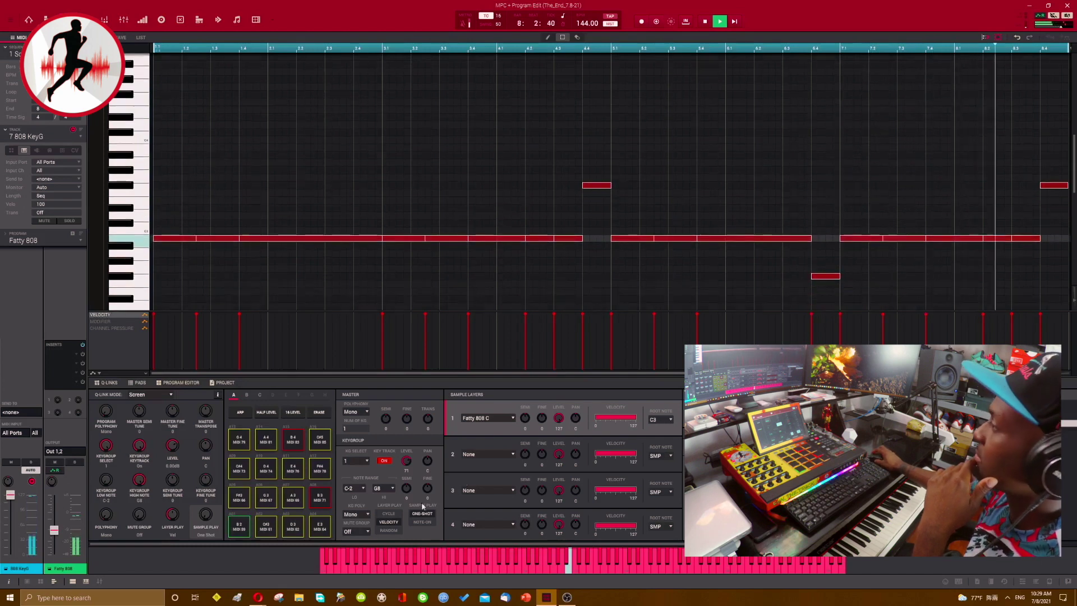
Switch the 808 KeyG track to the 7 DirtyBrd 808 program and lower that program's level slightly.
left_click(80, 240)
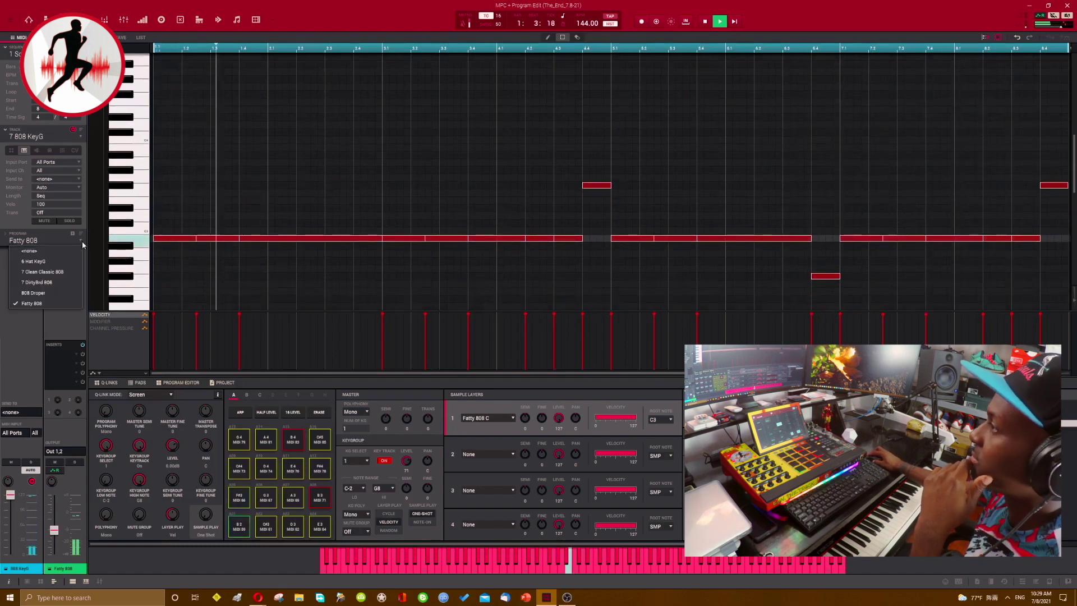
left_click(57, 282)
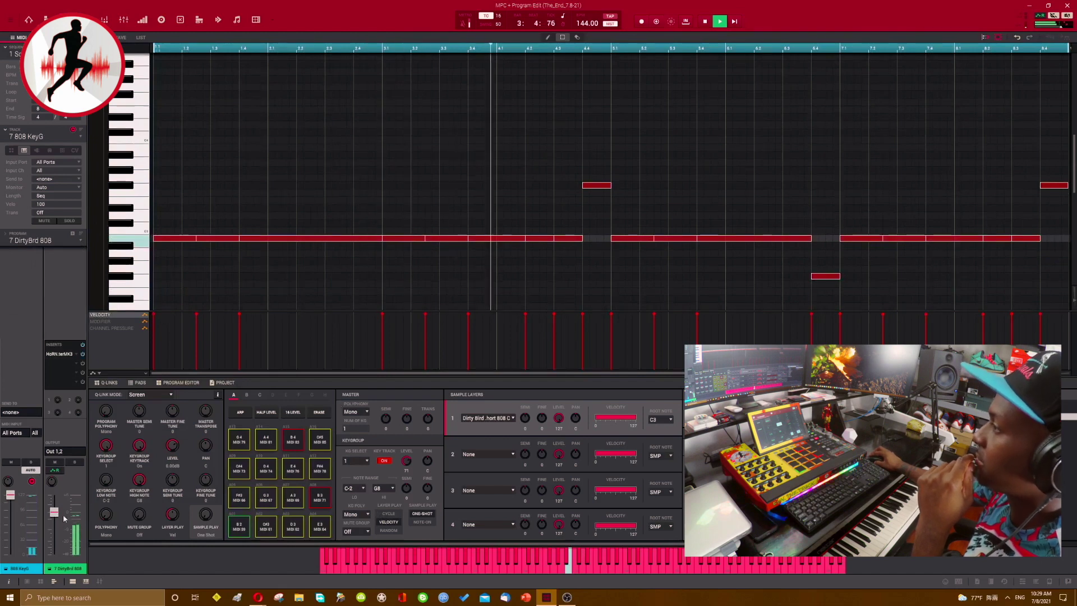
left_click_drag(54, 512, 56, 525)
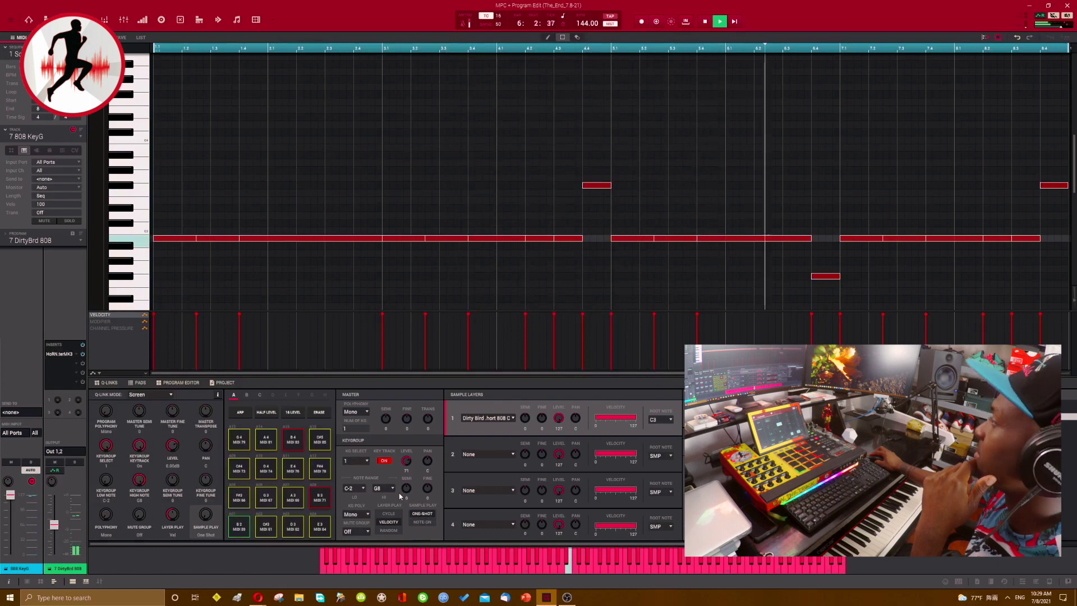
Lower the mixer level of pad B11 in the Drums 1 track's RTT SUPERKIT 1 program to about -5.4 dB.
left_click(199, 19)
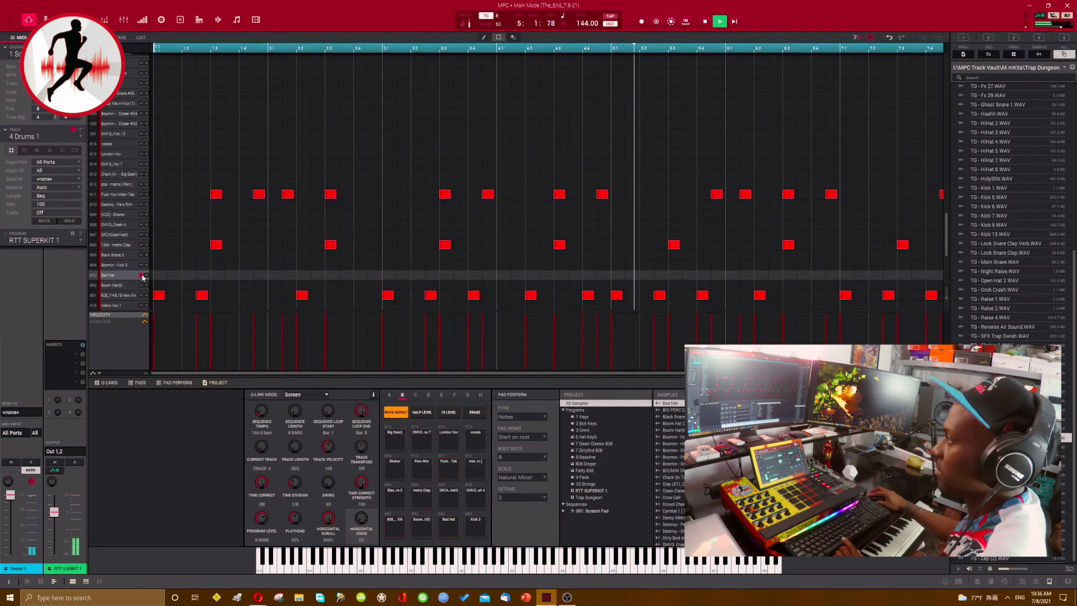
left_click(124, 196)
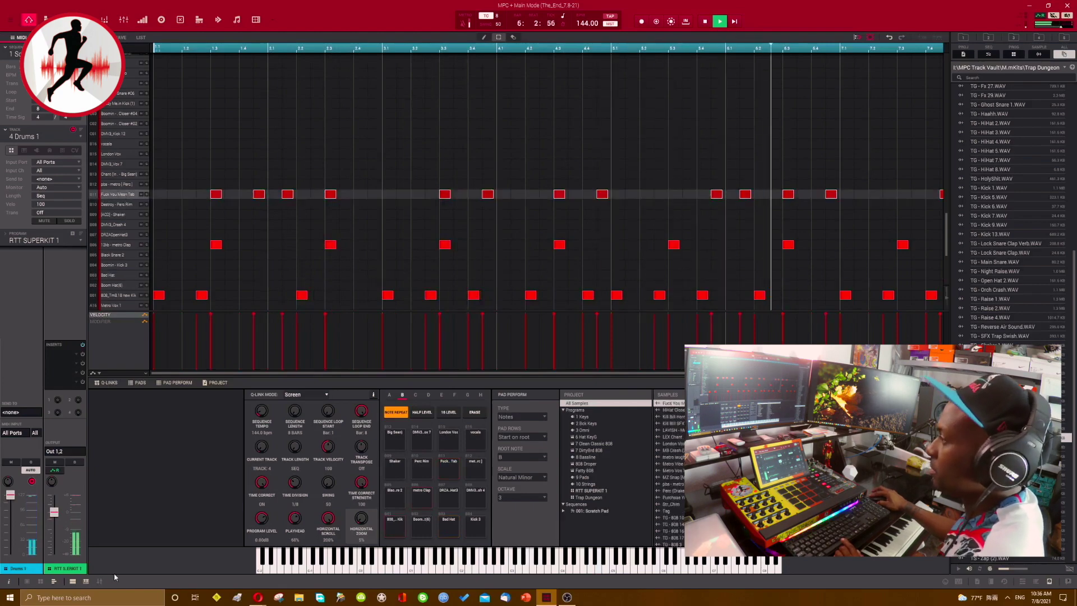
key("ctrl+m")
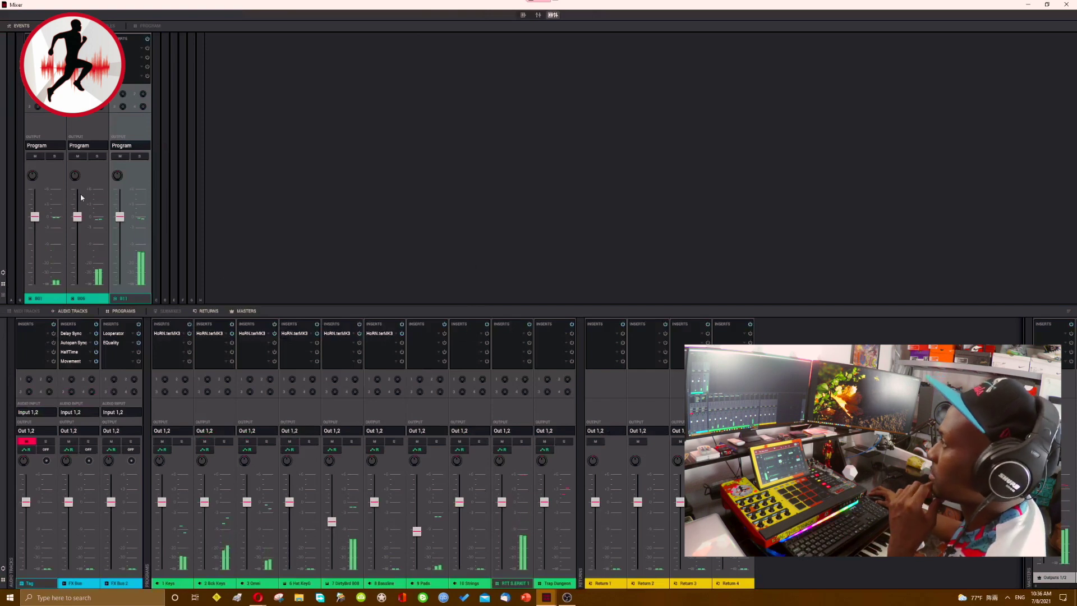
mouse_move(120, 217)
left_mouse_down()
mouse_move(119, 246)
mouse_move(120, 234)
left_mouse_up()
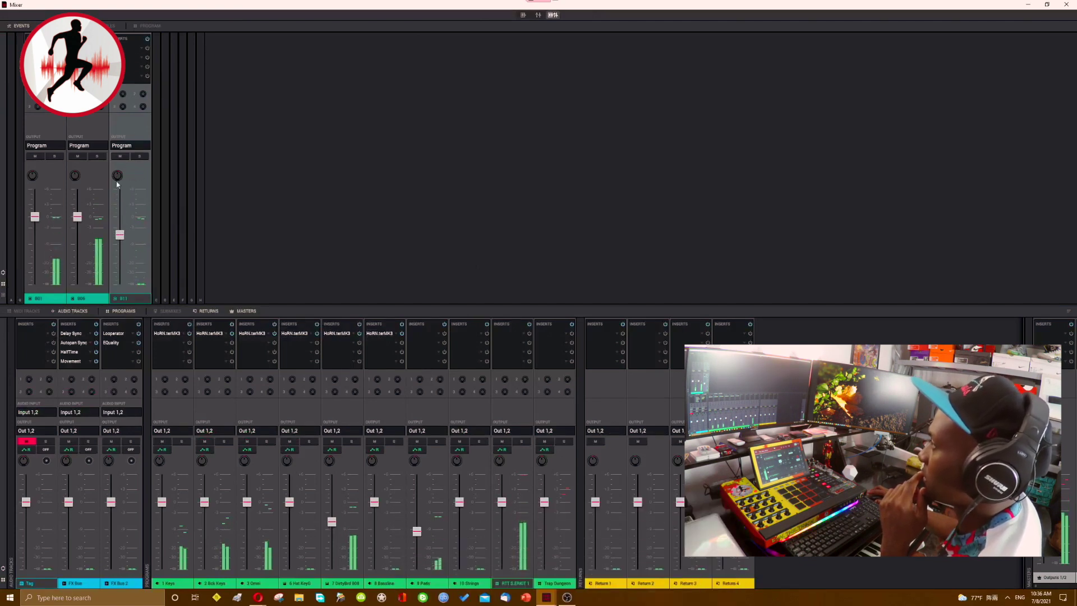
Insert the Akai Professional Autopan Sync effect on pad B11 and cancel the sample operation in progress.
left_click(143, 49)
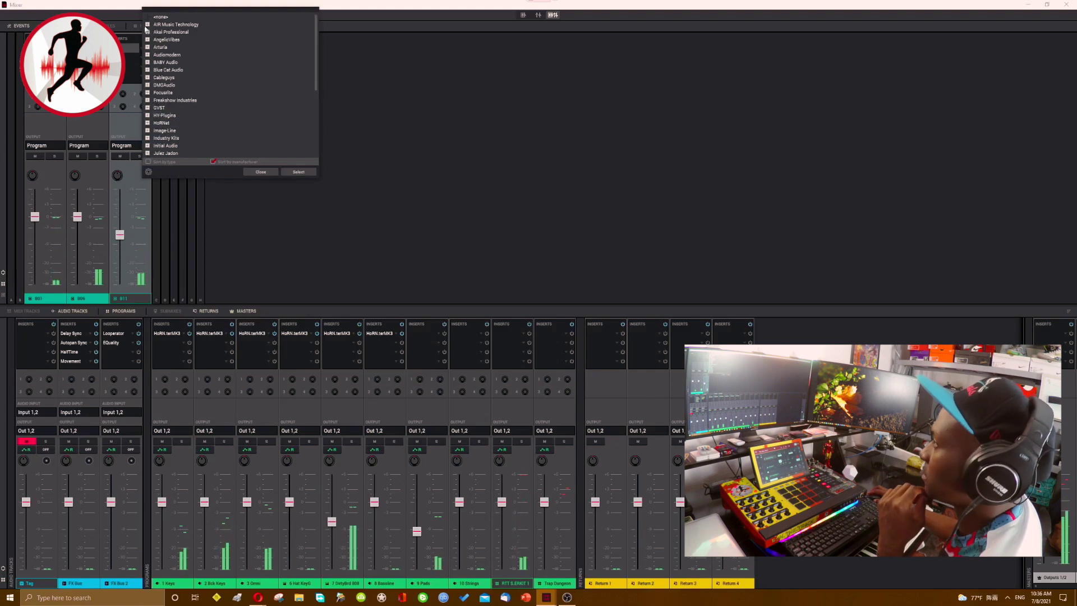
left_click(148, 32)
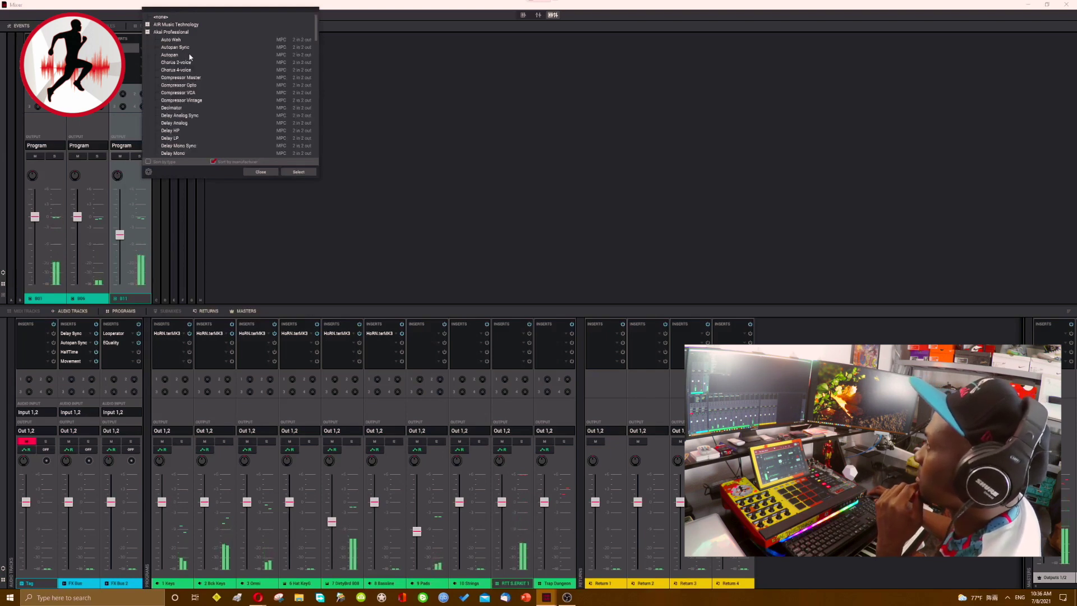
double_click(174, 55)
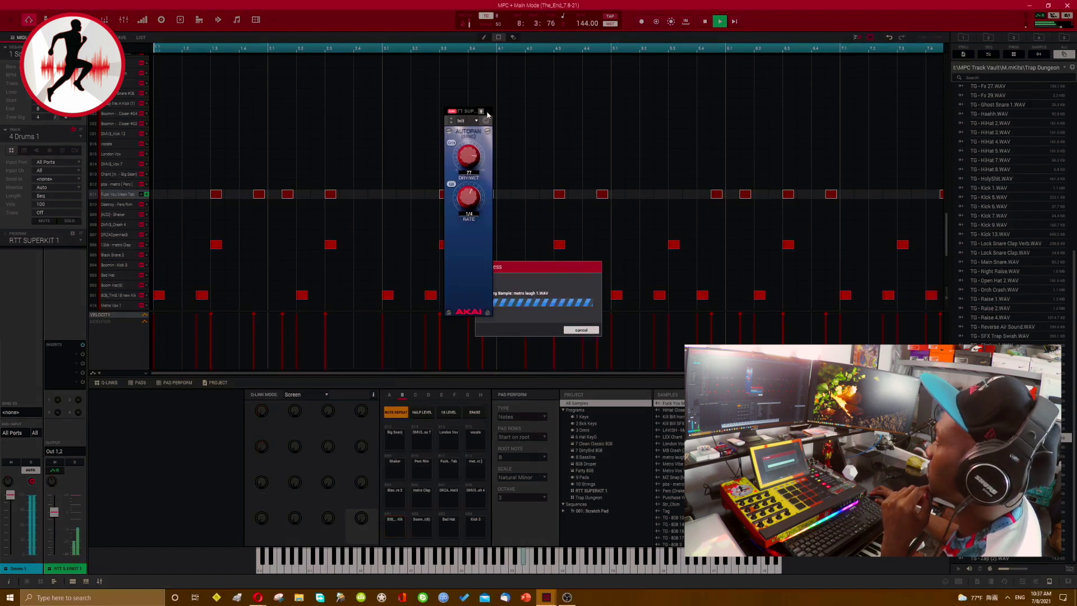
left_click(581, 330)
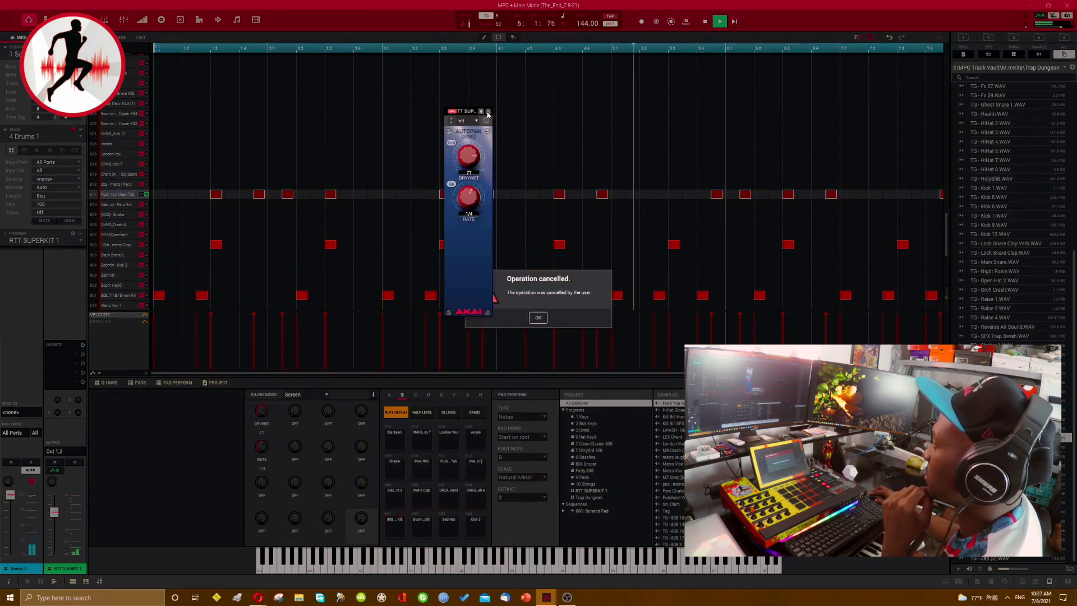
left_click(535, 320)
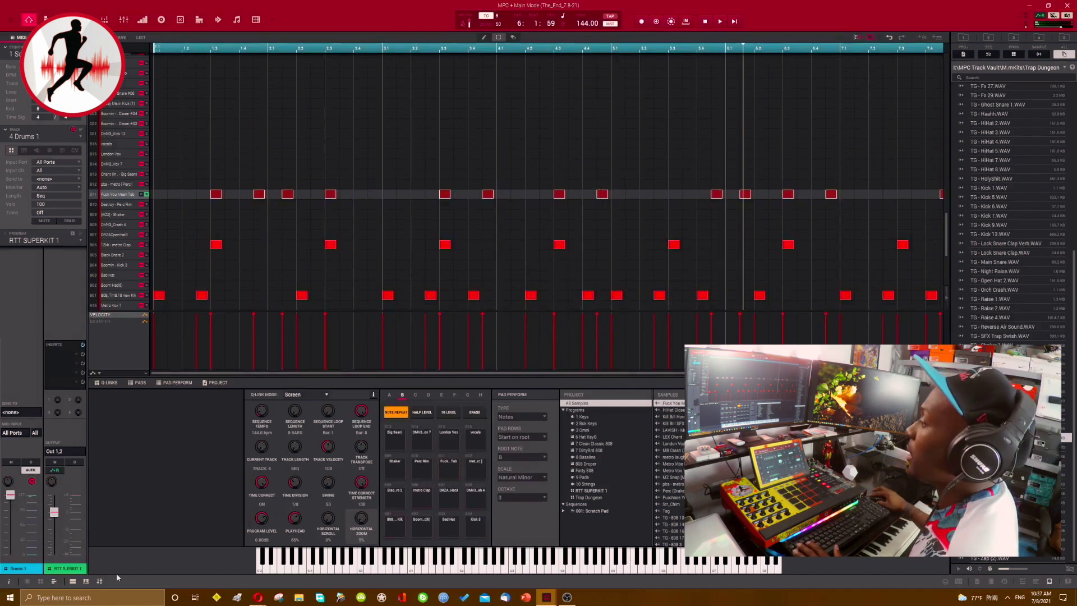
Reopen the Autopan Sync effect of pad B11 from the mixer and move its window aside.
left_click(101, 582)
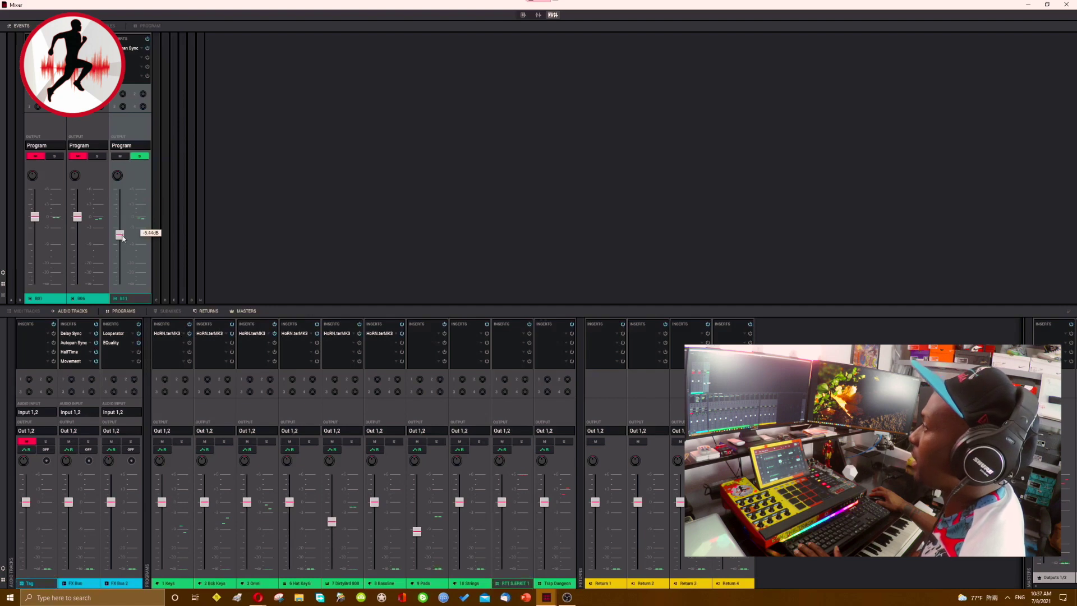
double_click(131, 49)
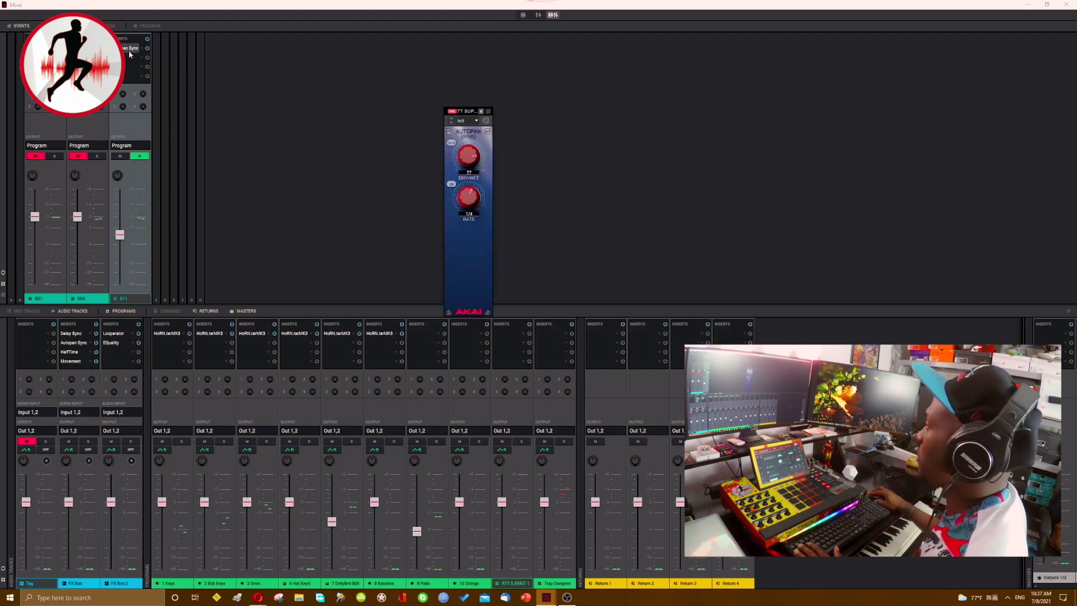
left_click_drag(469, 111, 415, 76)
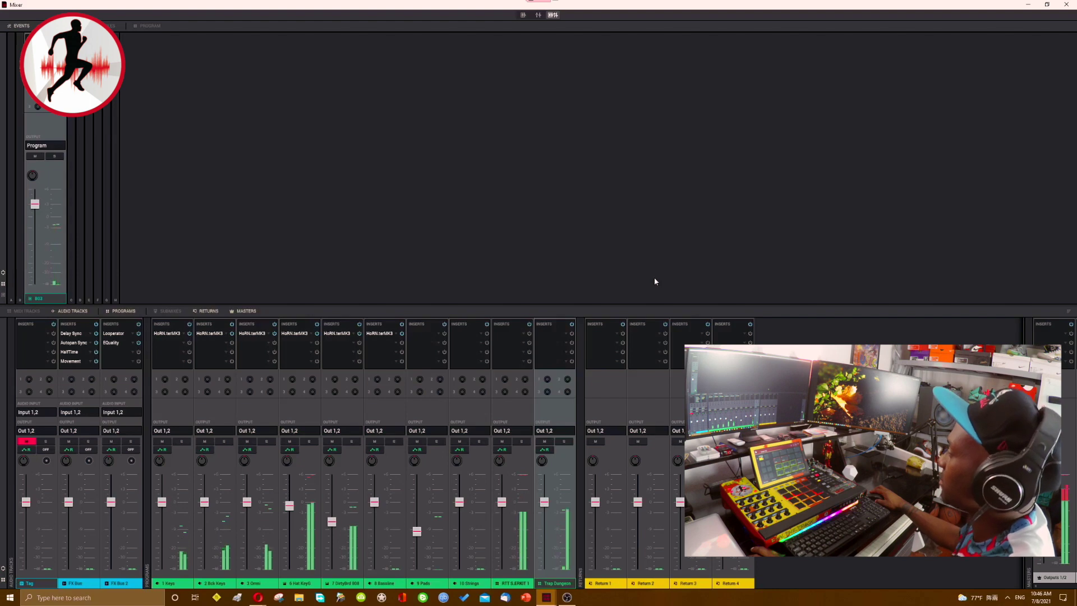
Return from the mixer to the track view with the file browser hidden, and stop playback.
left_click(1071, 5)
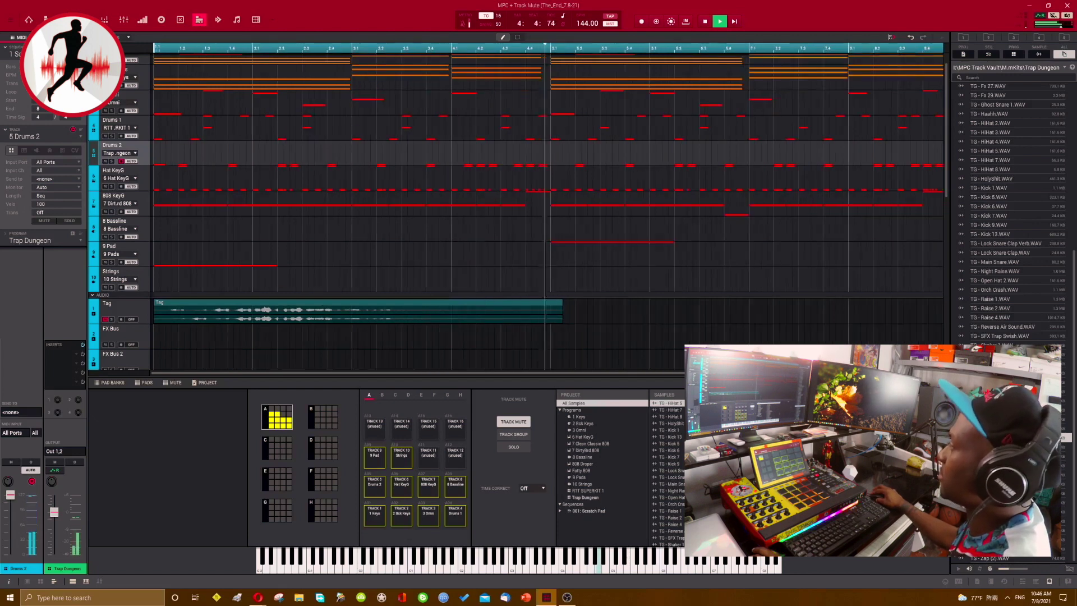
left_click(1050, 583)
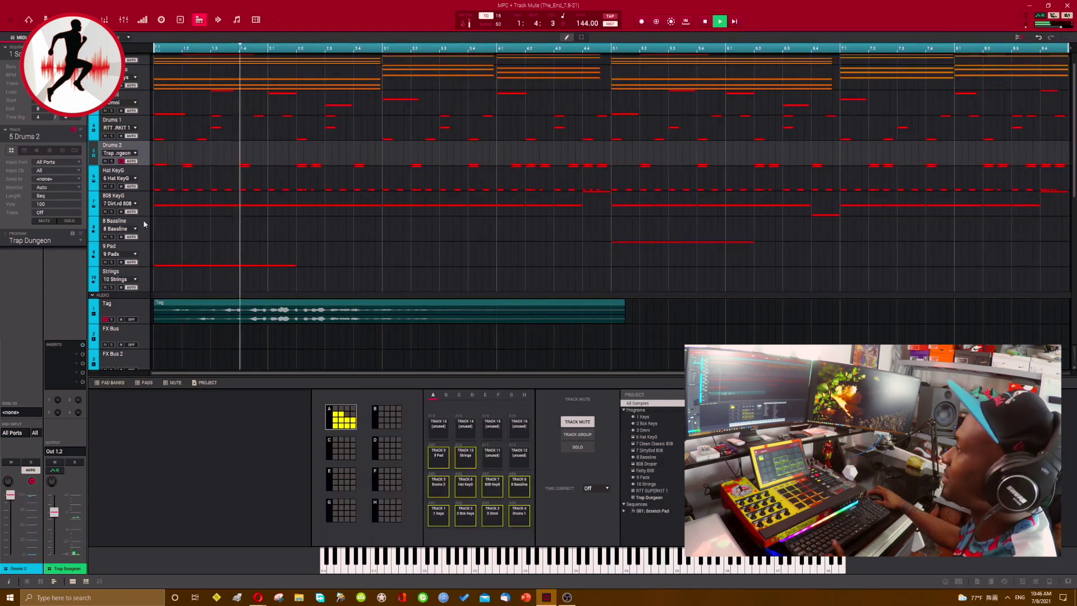
key("space")
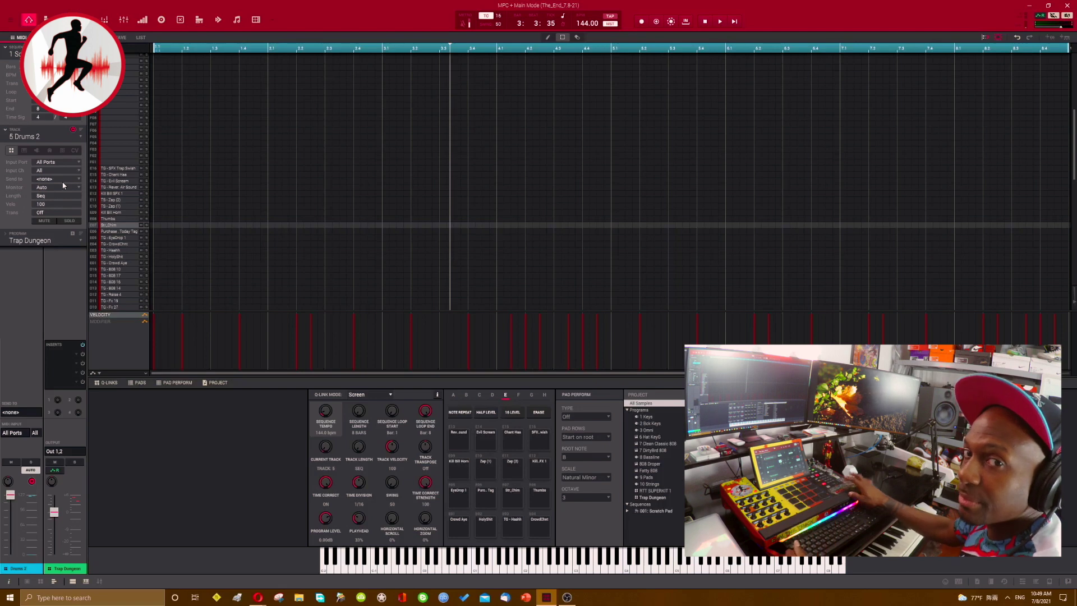
Record a hit at 8.1 on the selected Drums 2 pad and lower that pad's level in the mixer.
key("space")
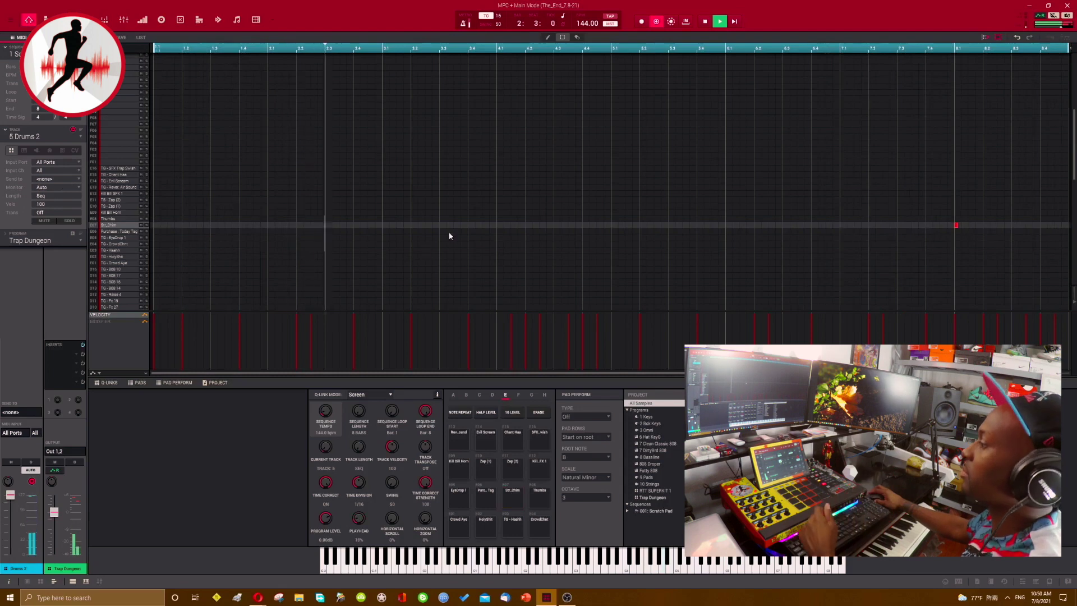
left_click(99, 581)
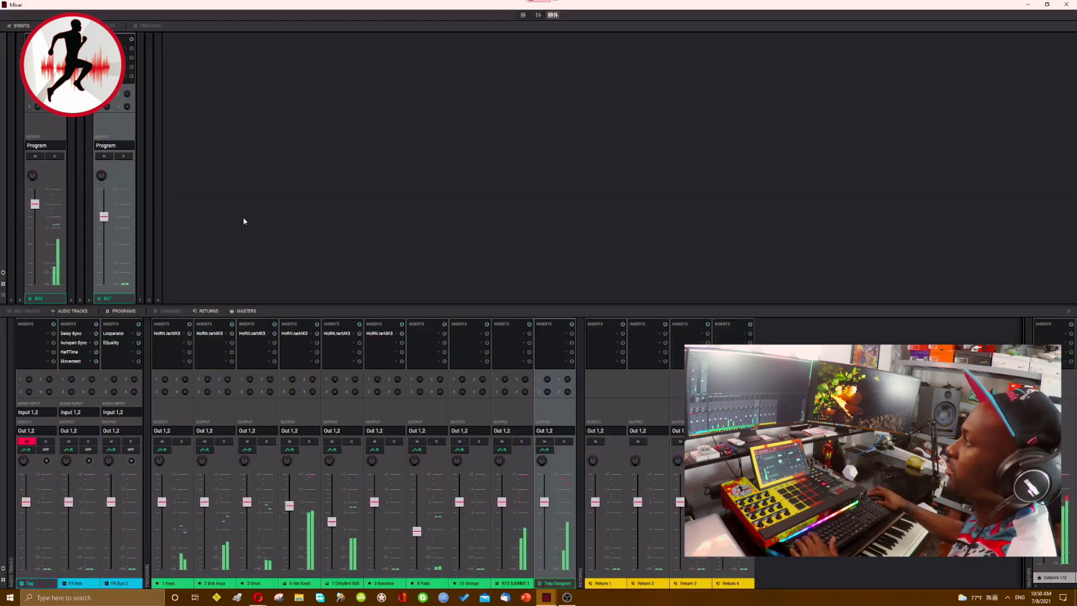
left_click_drag(104, 217, 106, 239)
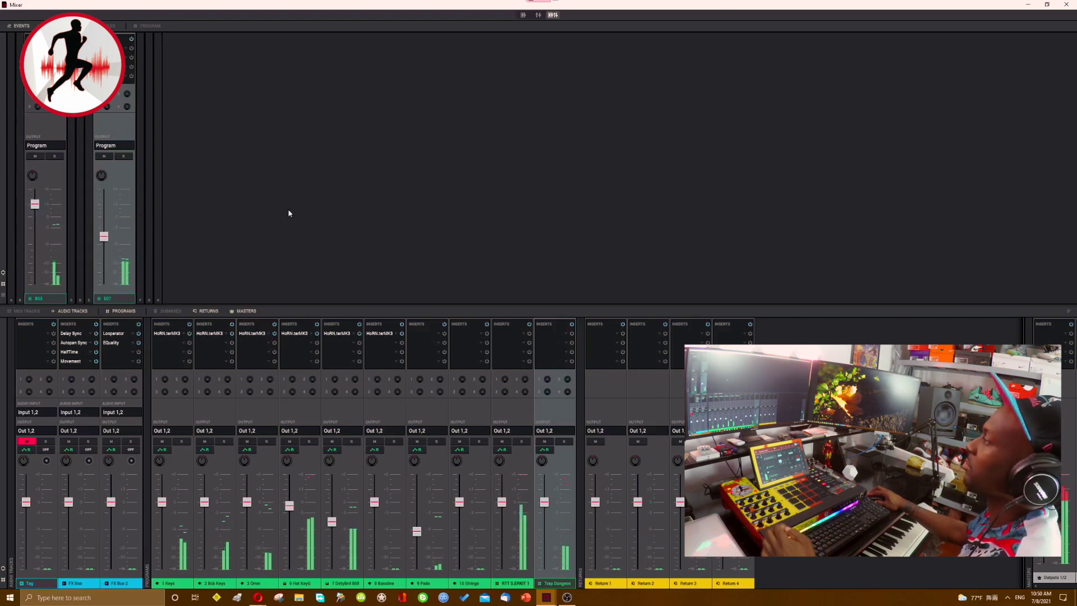
left_click(1066, 5)
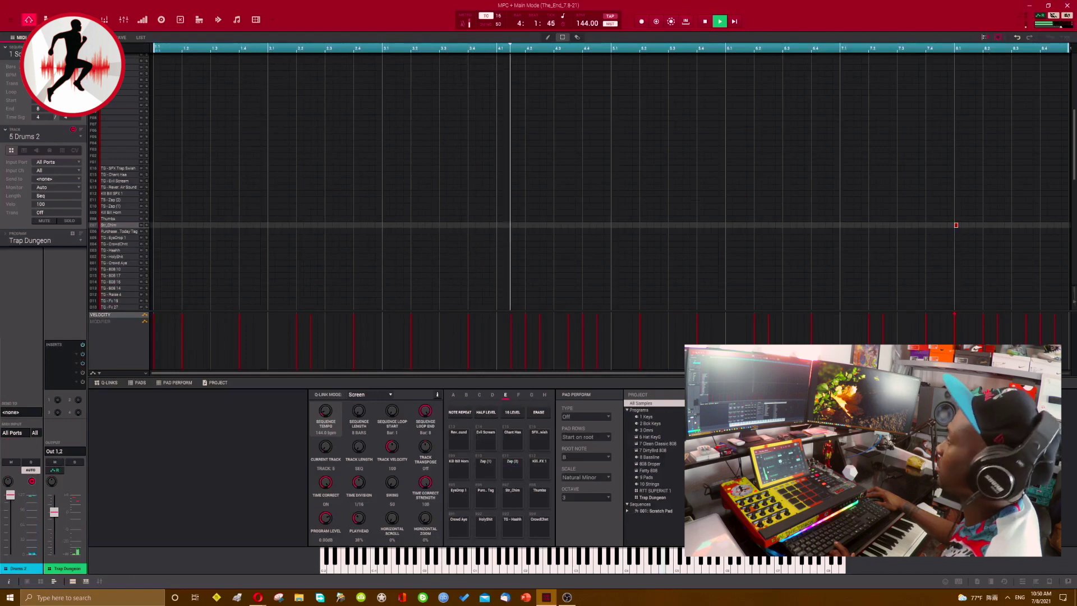
Audition the pad below the open hat and the open-hat pad itself in the Drums 1 track.
key("ctrl+t")
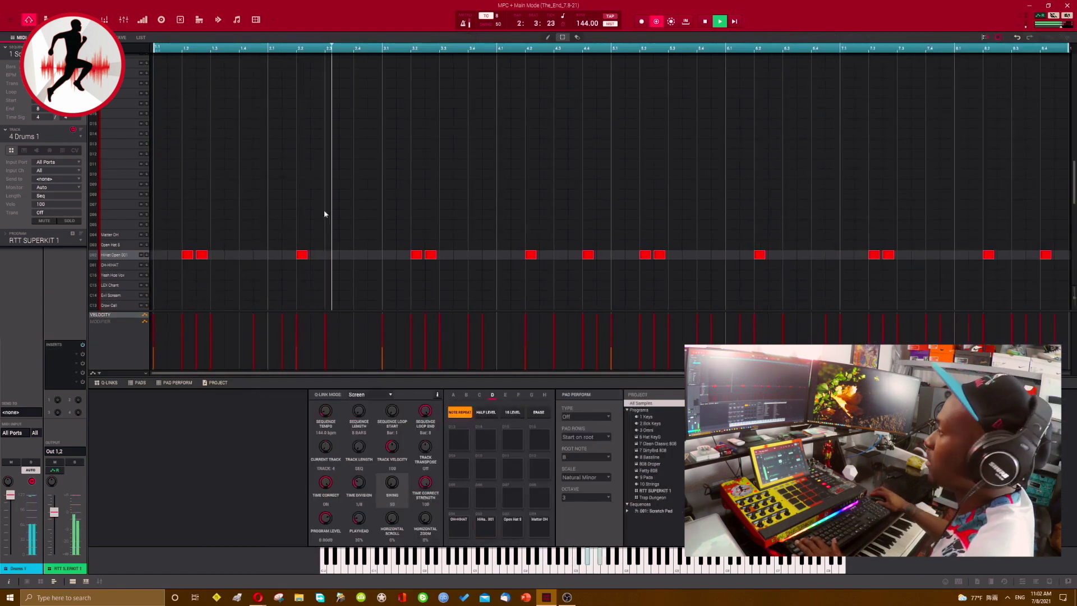
left_click(105, 262)
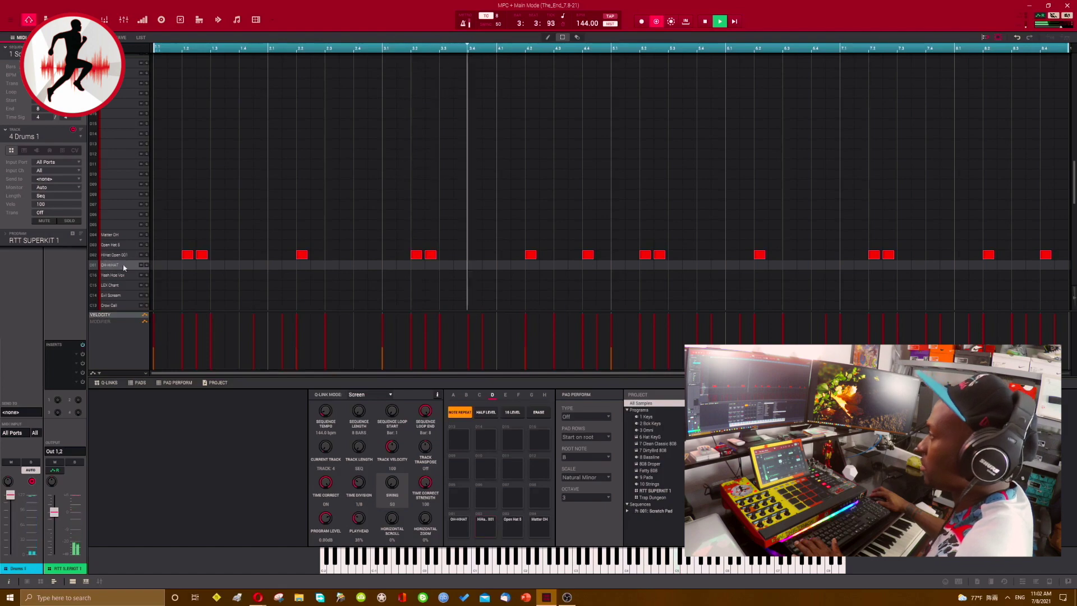
left_click(111, 256)
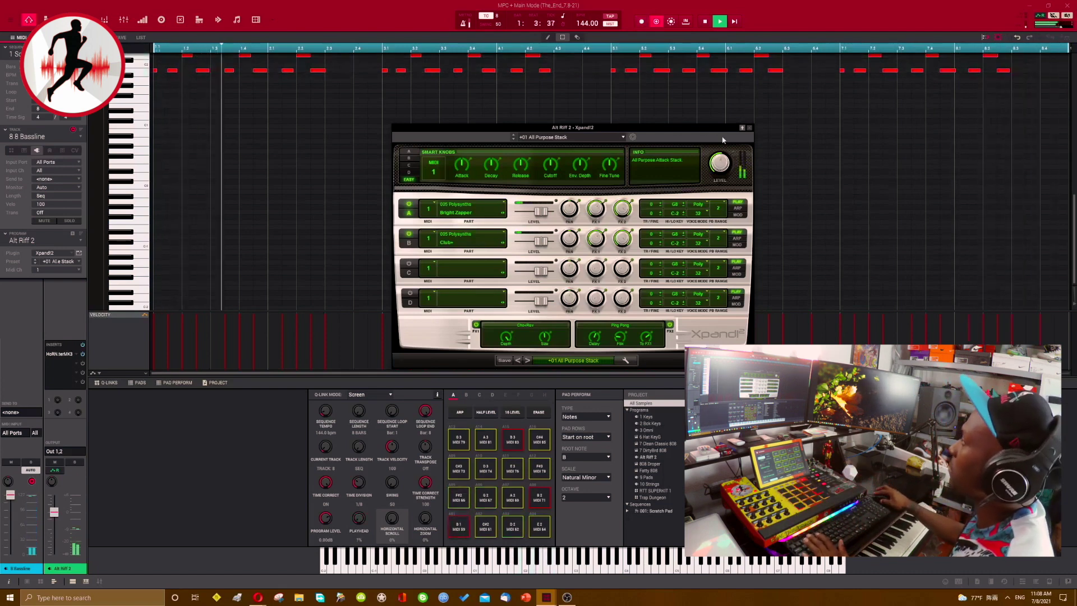
Close the Xpand!2 window and replace the 8 Bassline note at 2.3 with copies of the notes at 6.3 and 6.4.
left_click(751, 128)
scroll(521, 180, "up", 2)
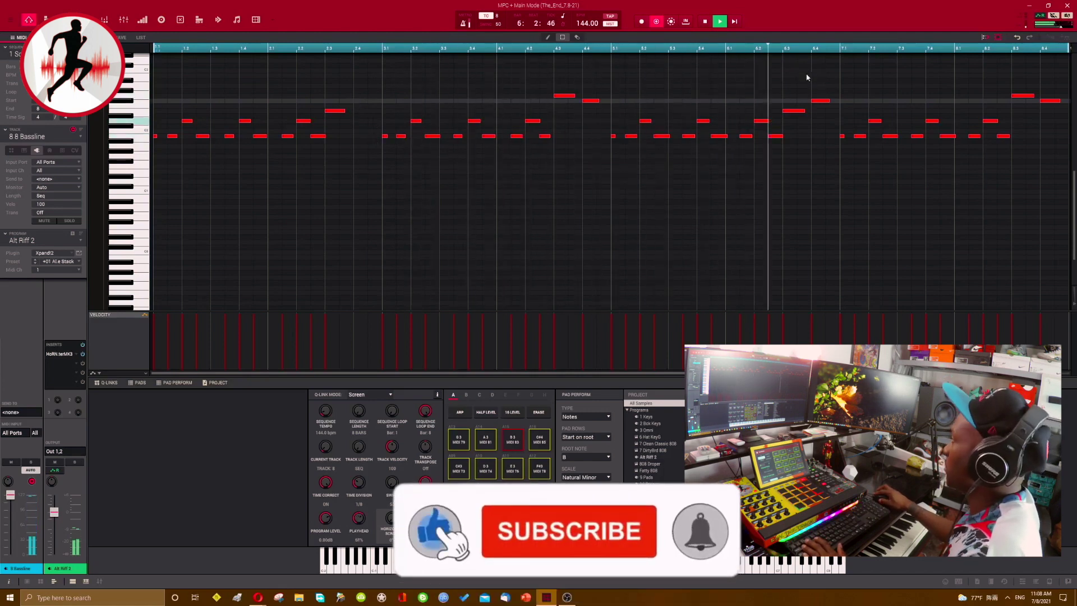
left_click_drag(797, 60, 850, 110)
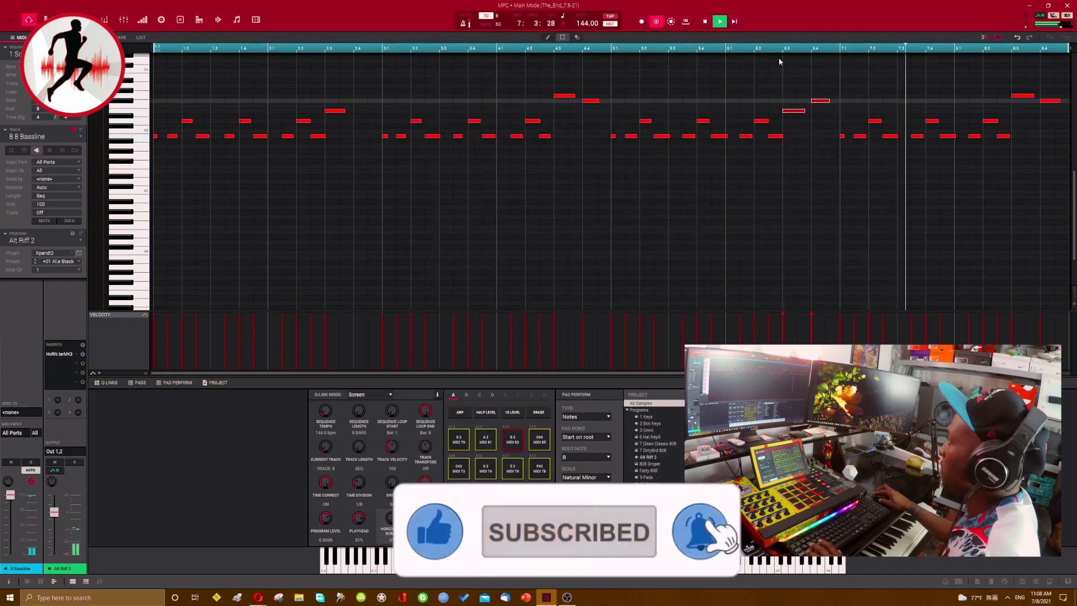
left_click_drag(782, 63, 833, 115)
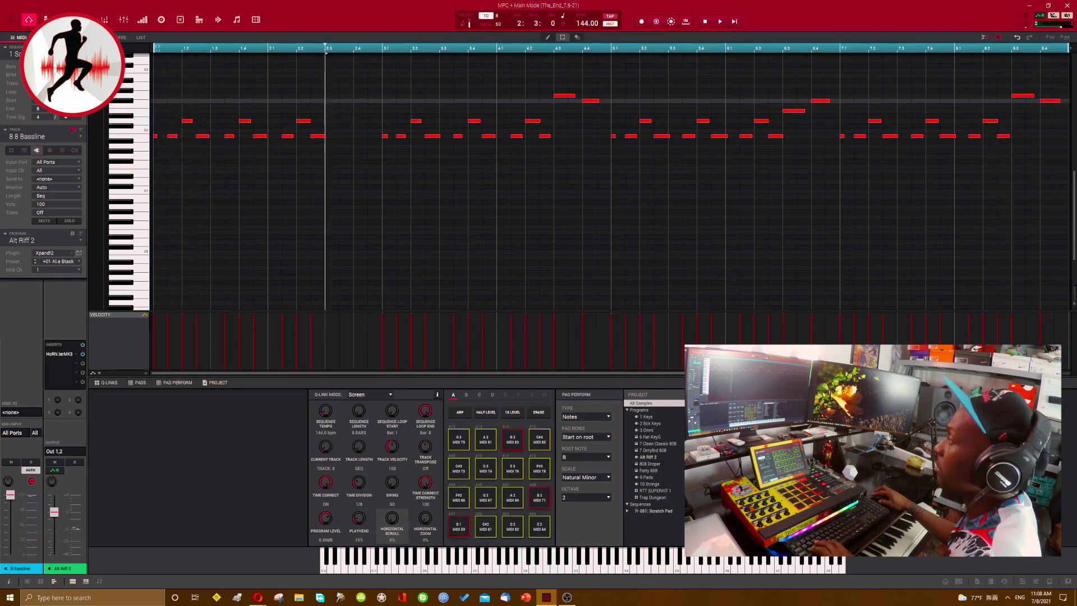
key("ctrl+v")
Play back the beat with only track 2 and the track 8 bassline unmuted.
key("space")
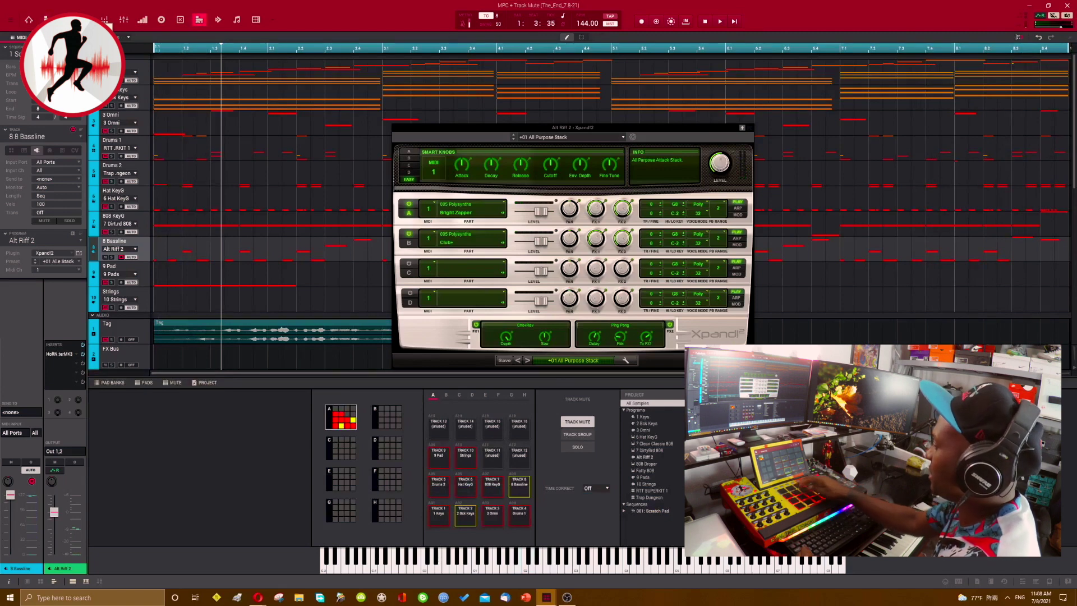
key("space")
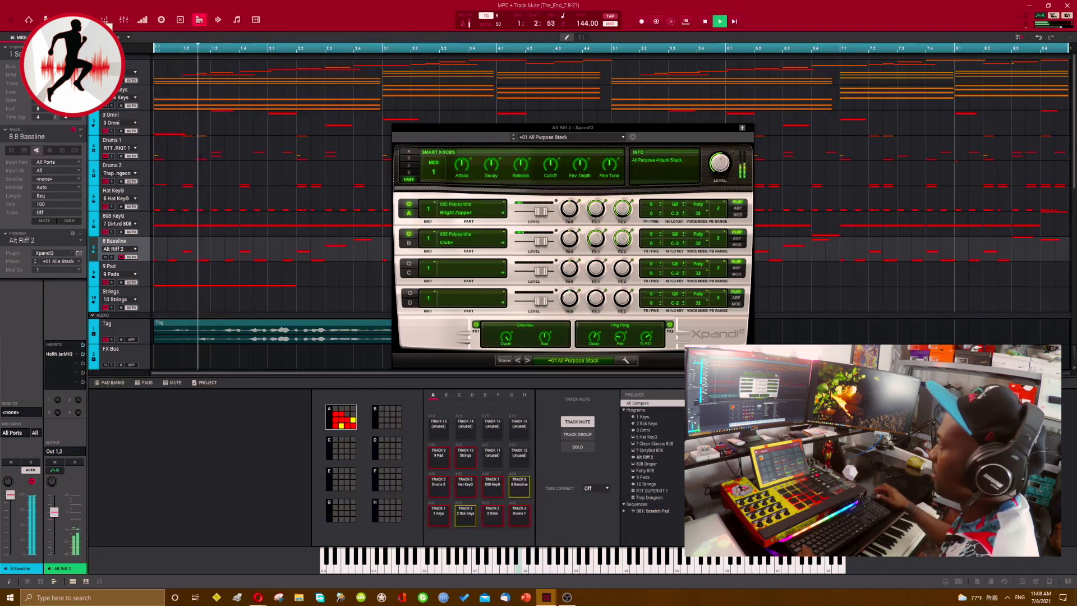
Audition the bassline's Xpand!2 presets one after another from +01 All Purpose Stack to +11 Twelve String Dream.
left_click(527, 361)
left_click(527, 361)
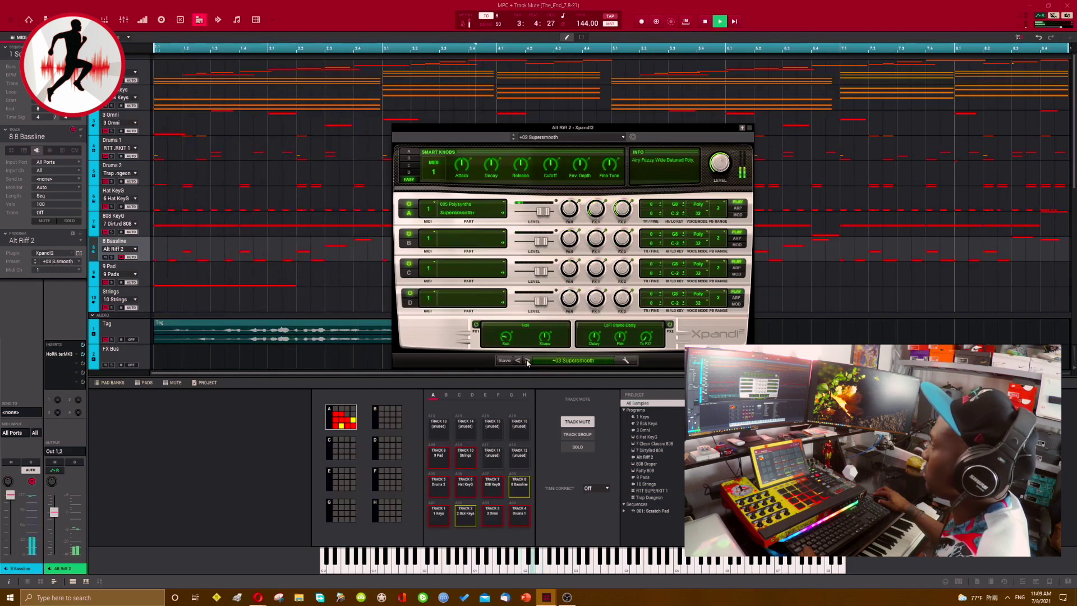
left_click(528, 361)
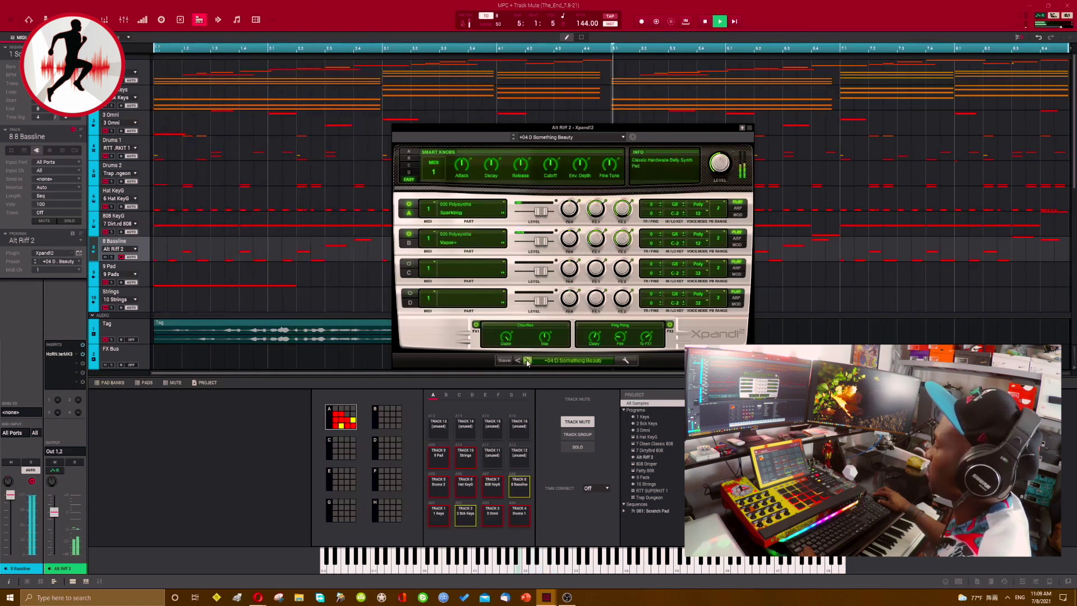
left_click(527, 360)
left_click(528, 361)
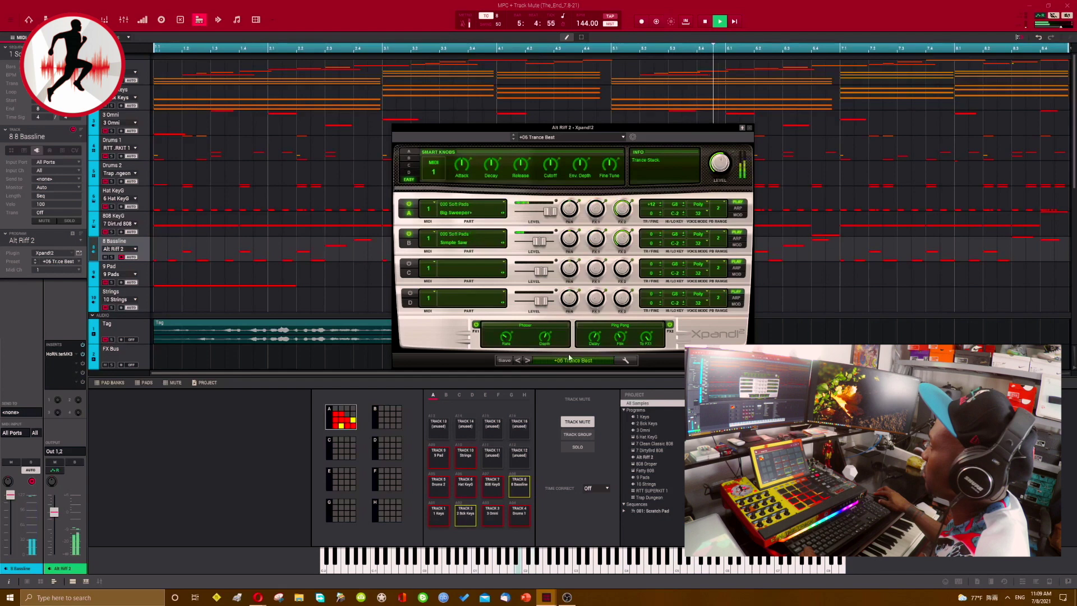
left_click(527, 360)
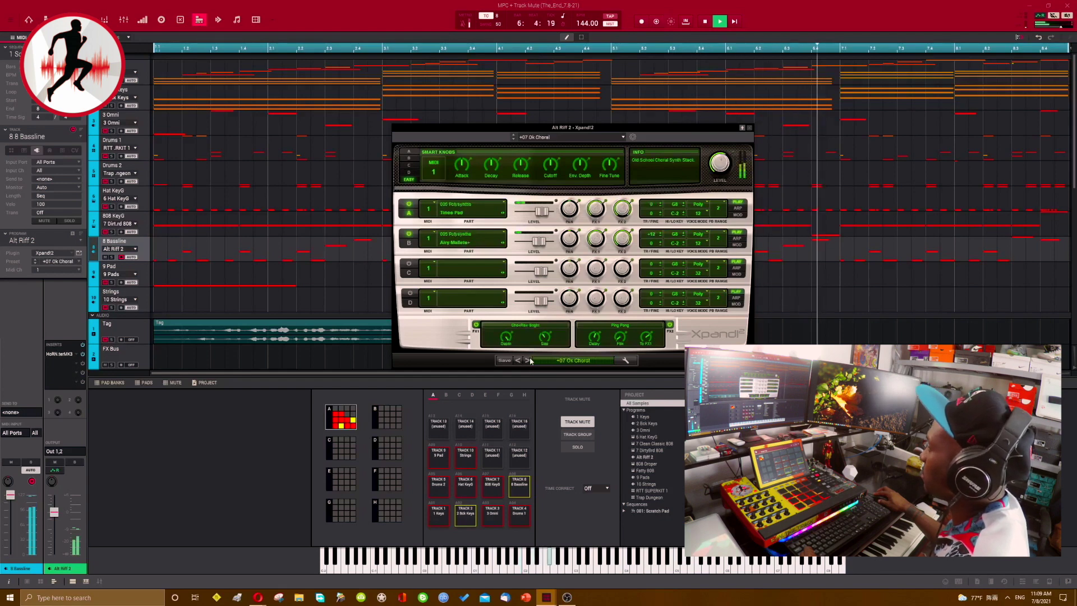
left_click(528, 361)
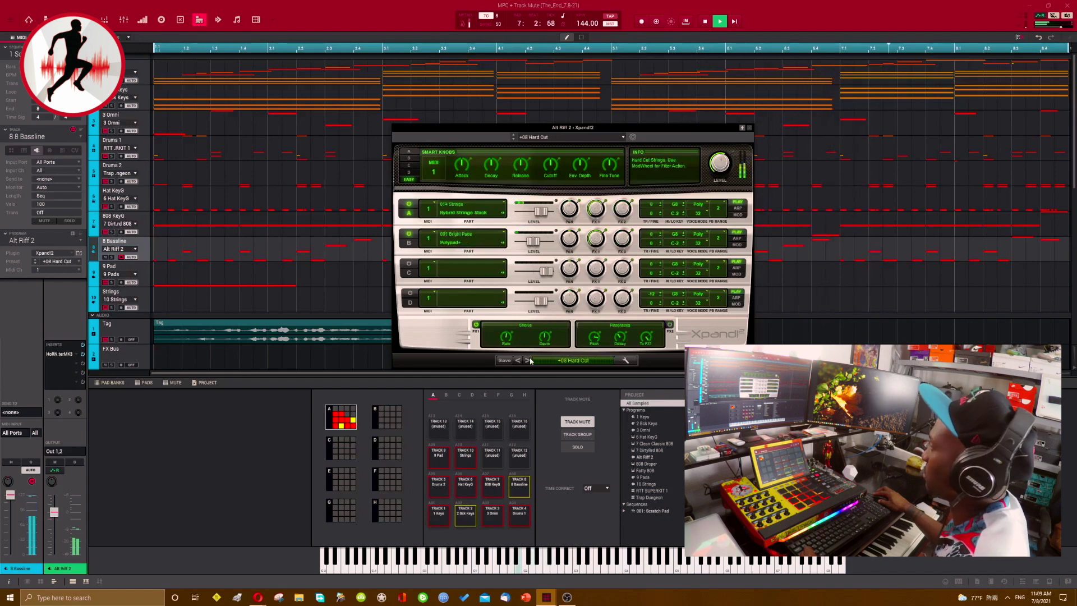
left_click(528, 361)
left_click(527, 361)
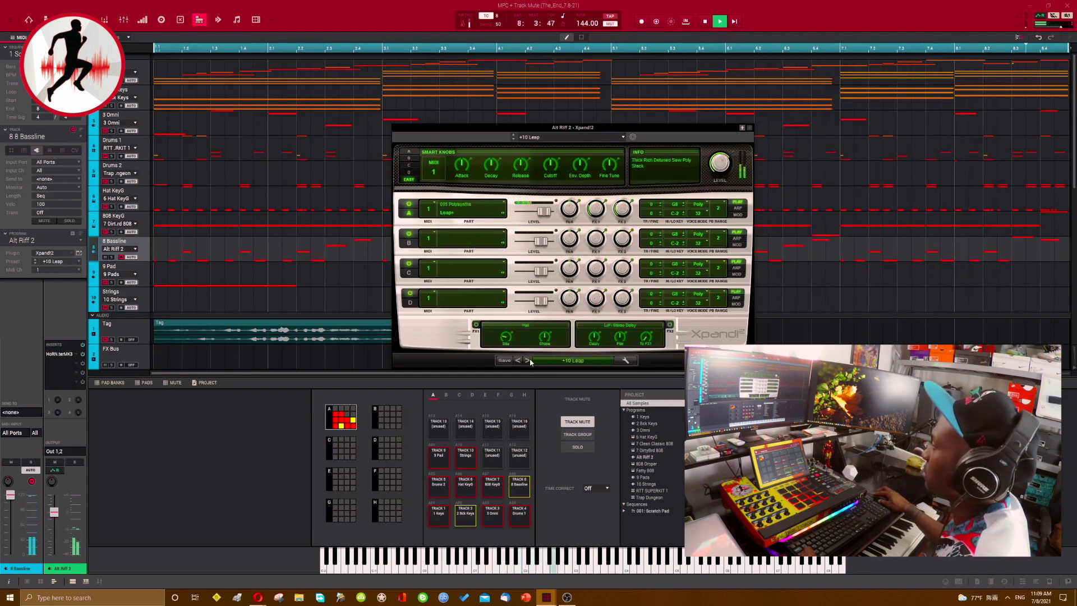
left_click(528, 360)
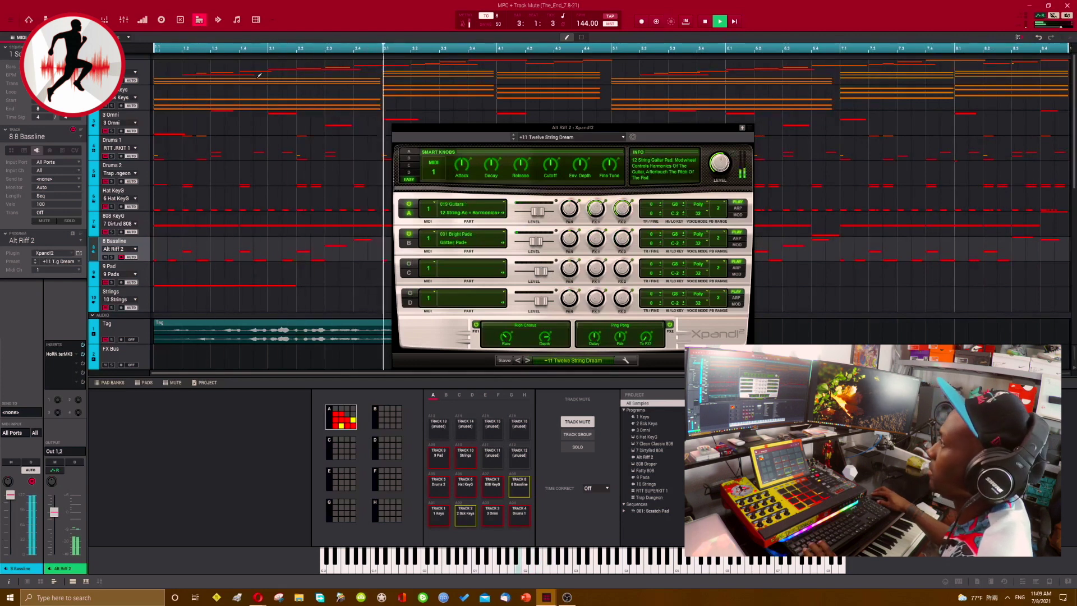
Show the bassline's notes, restart playback and audition the Xpand!2 presets following +11 Twelve String Dream, past +17 Bellotronic.
left_click(29, 21)
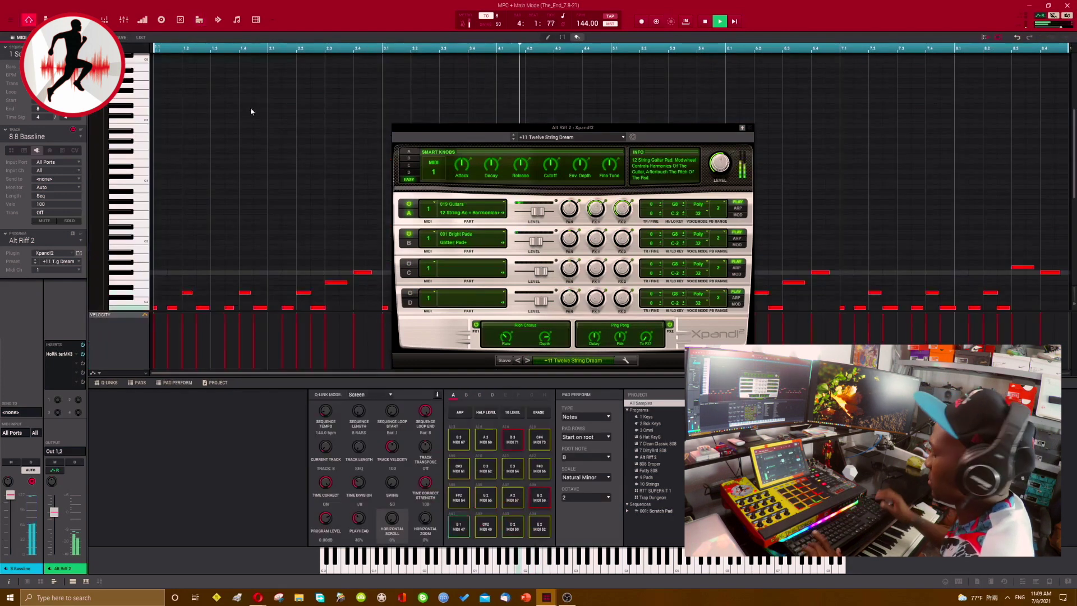
key("space")
key("space")
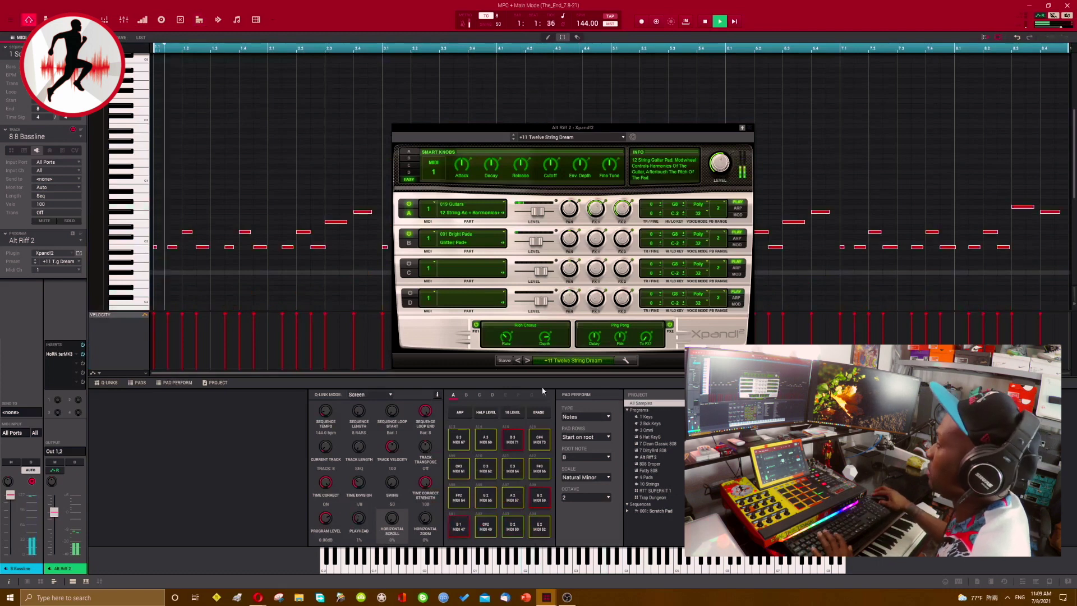
left_click(527, 360)
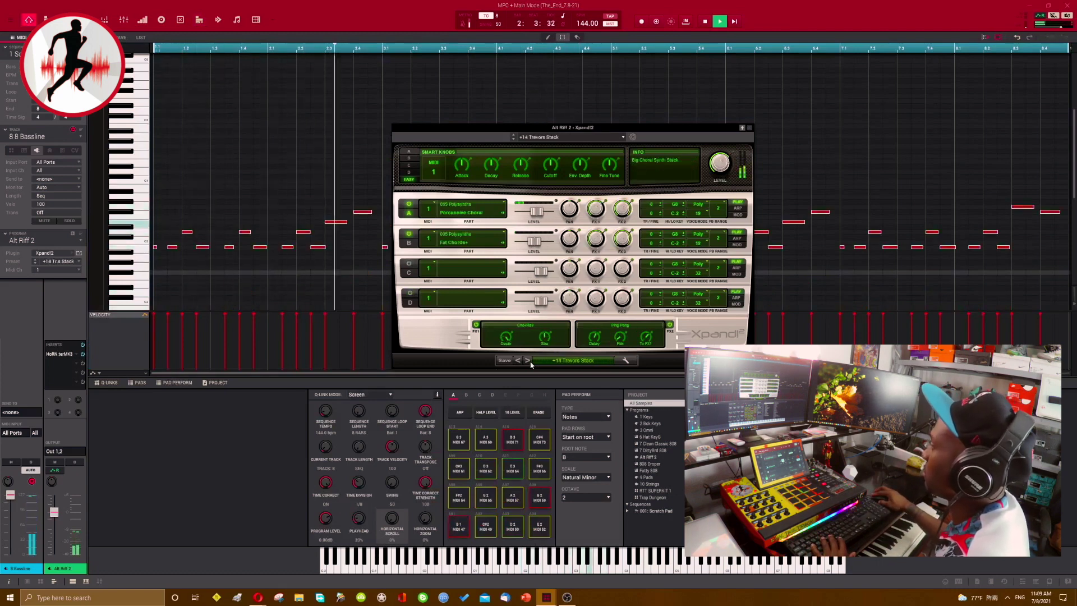
left_click(527, 360)
left_click(527, 360)
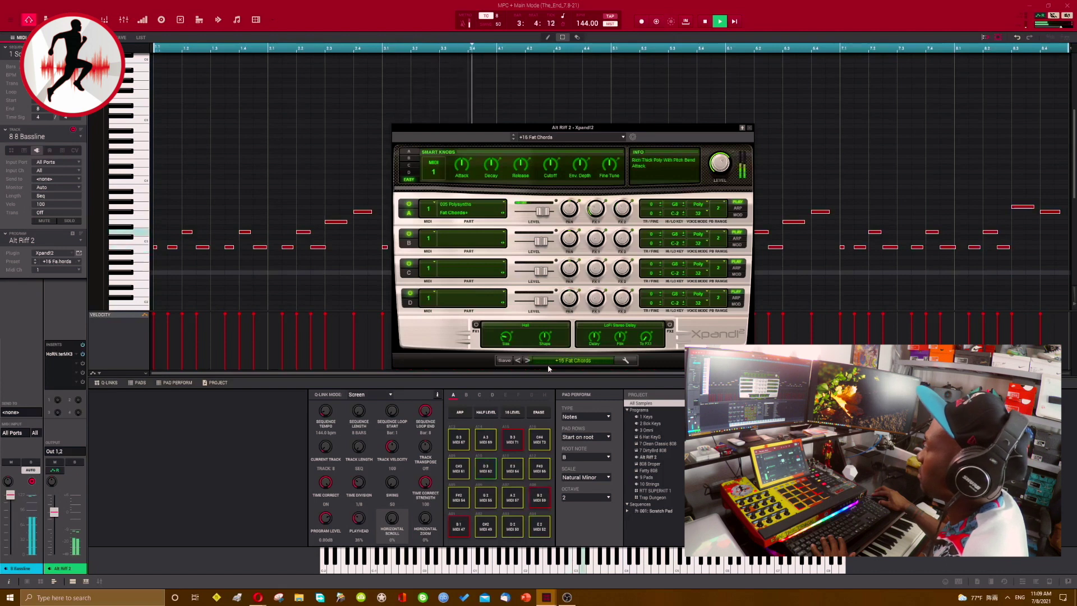
left_click(528, 360)
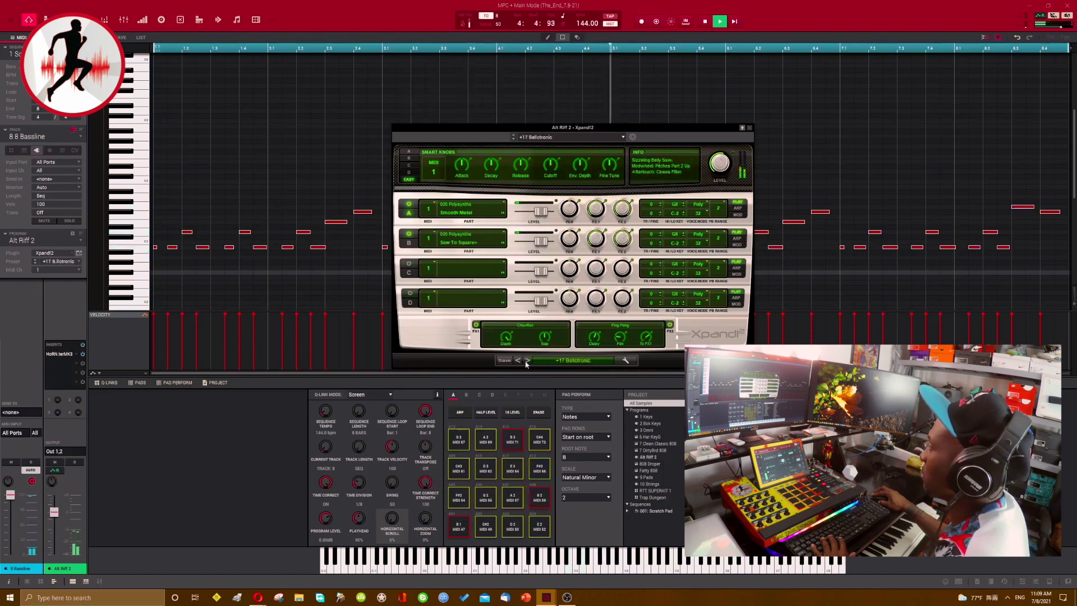
left_click(527, 361)
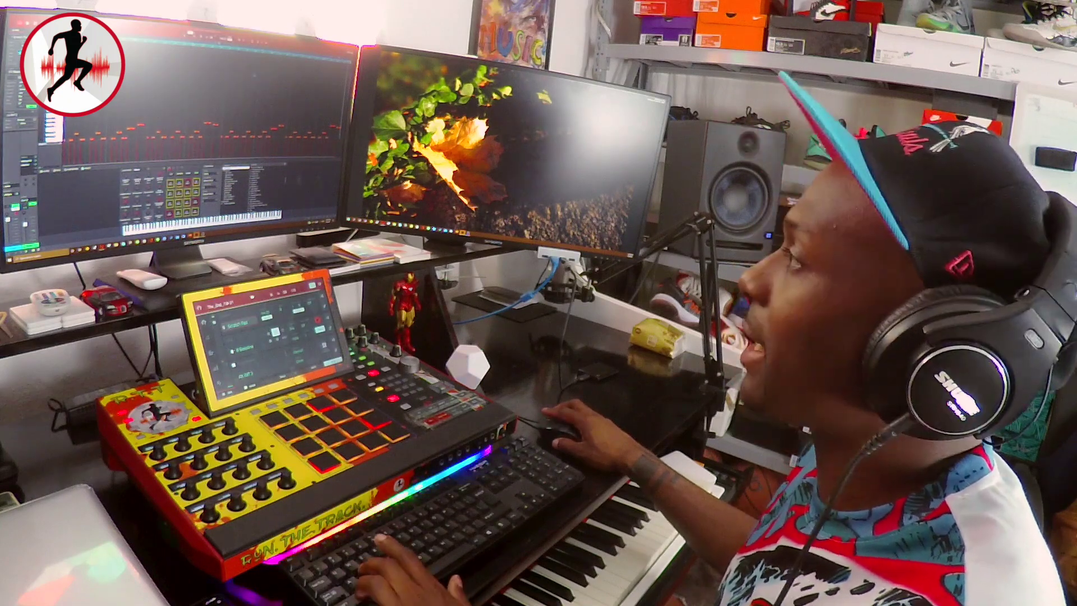
Save the project.
key("ctrl+s")
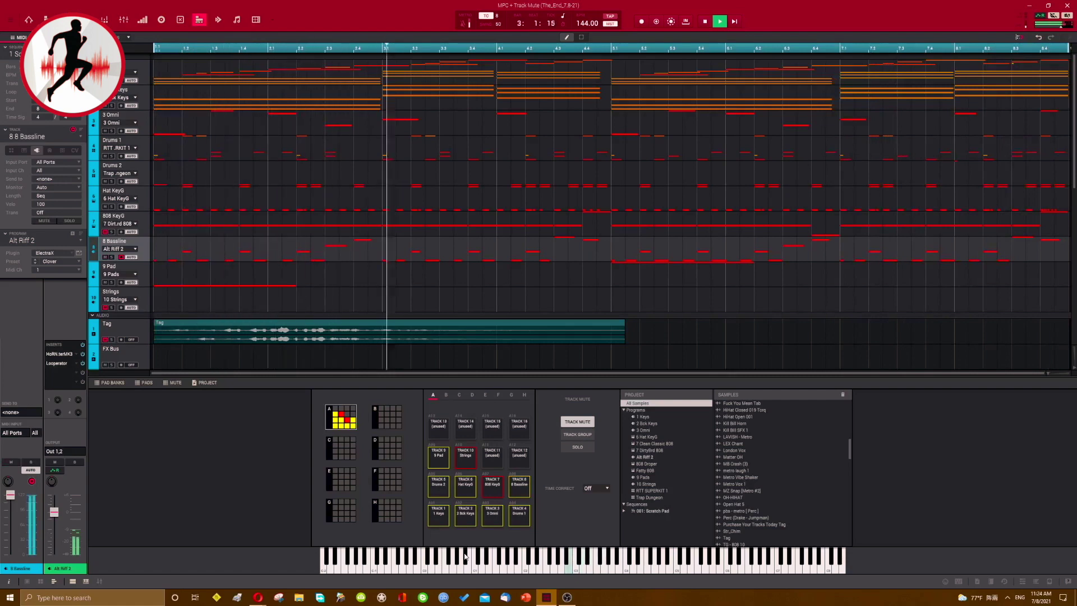
Raise the bassline's Alt Riff 2 program level to about +1.27 dB and bypass its Looperator insert.
left_click(29, 19)
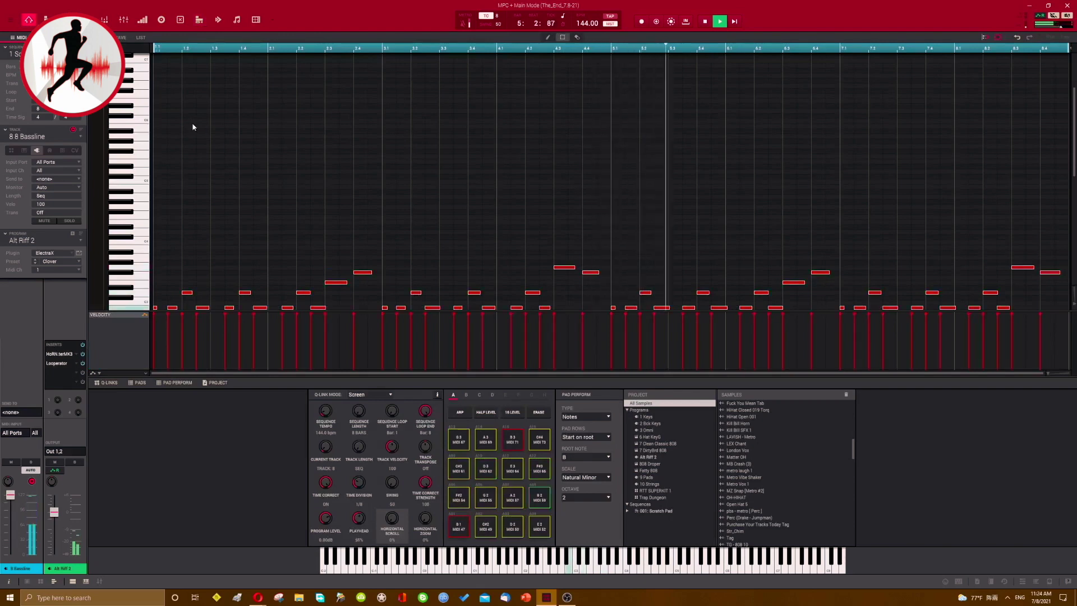
scroll(409, 112, "down", 3)
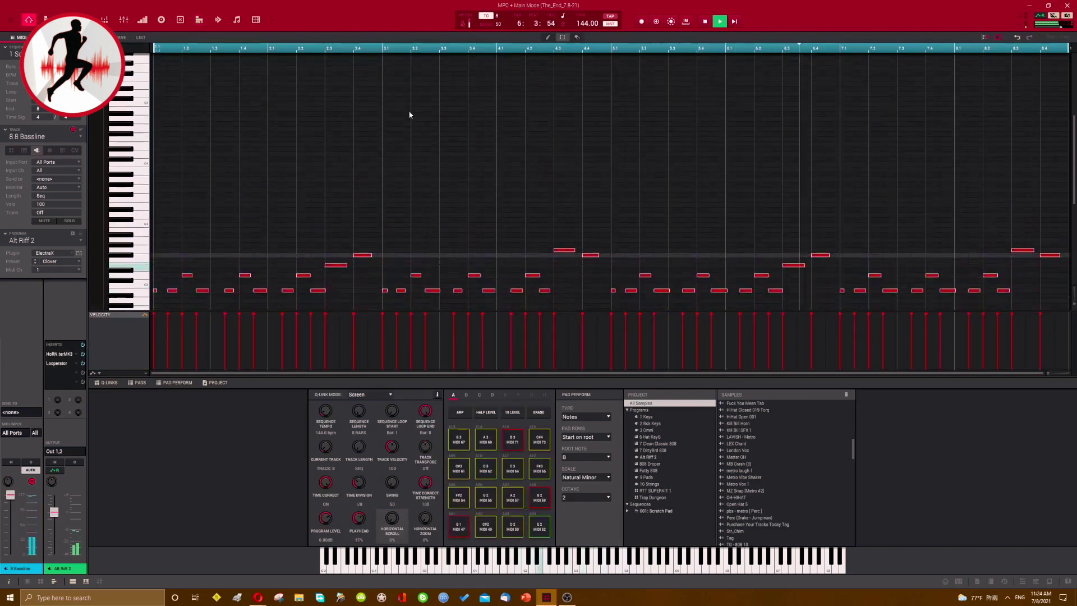
left_click_drag(59, 512, 56, 508)
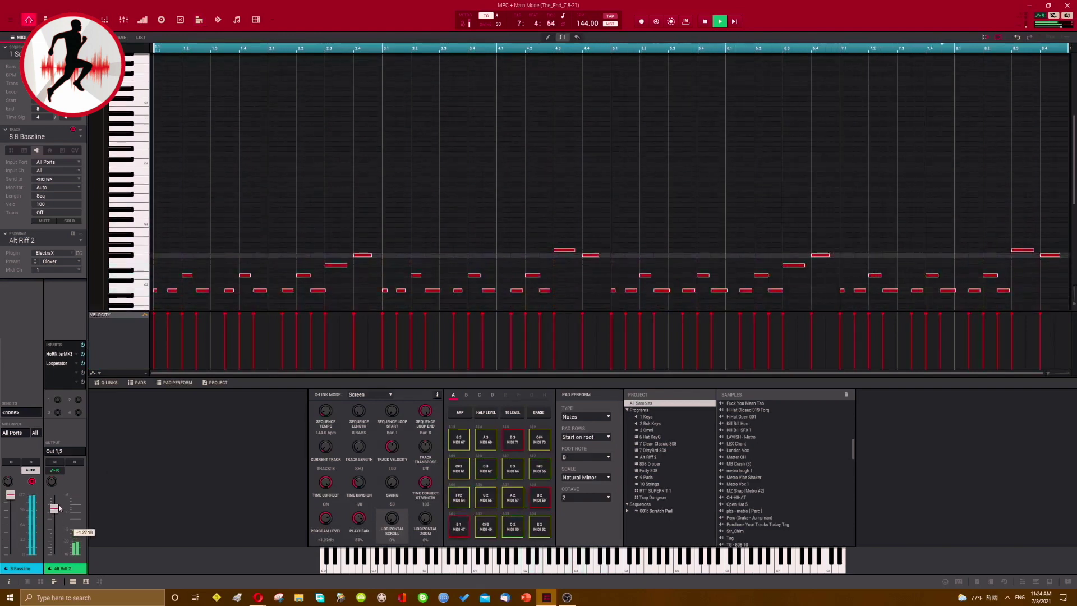
left_click(200, 20)
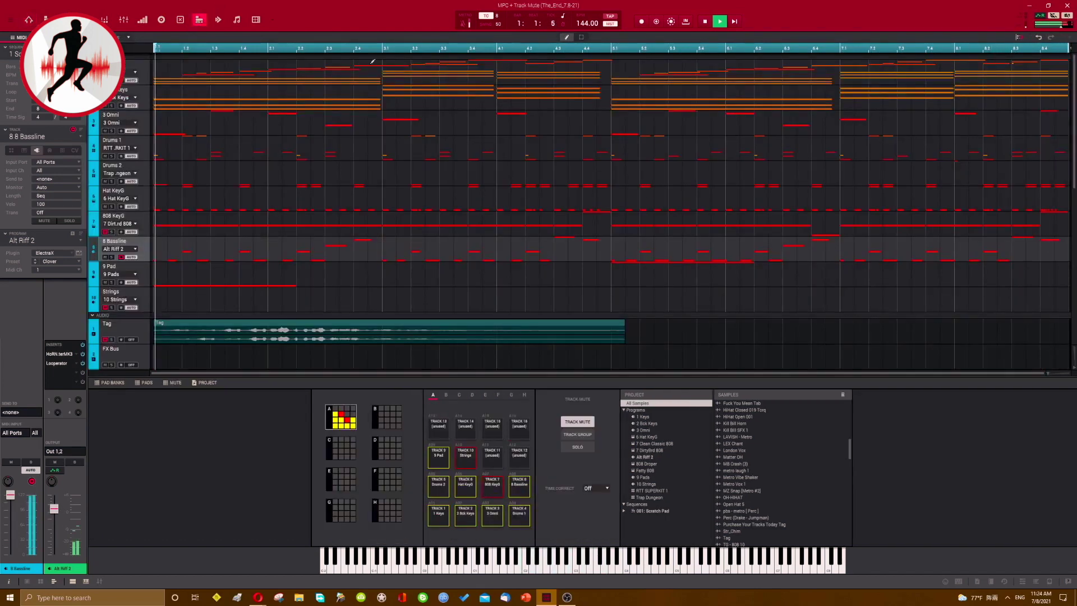
left_click(82, 365)
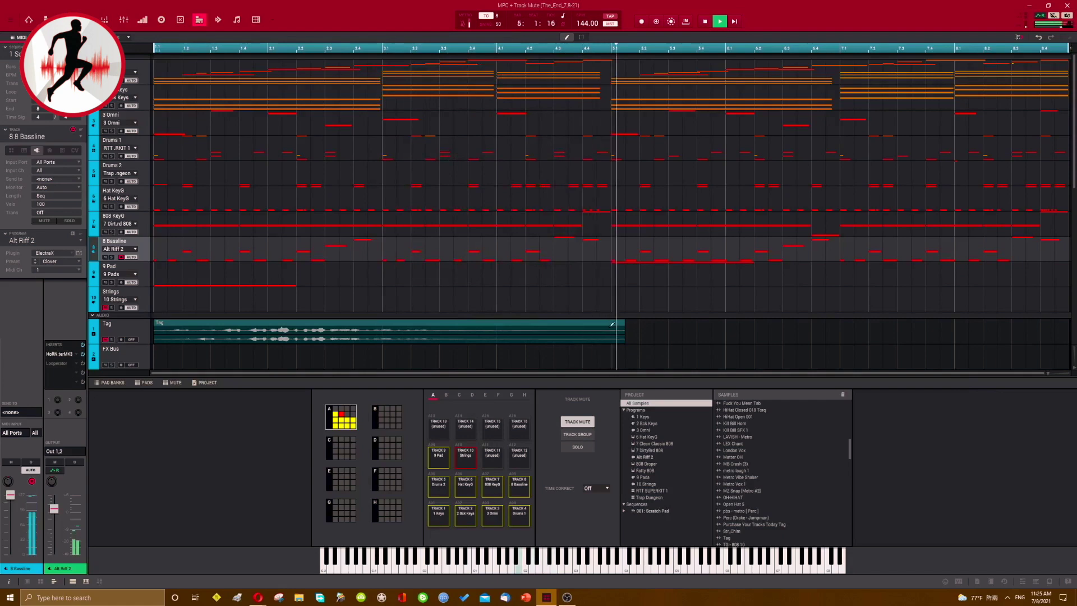
Open the notes of track 7, 808 KeyG, in the grid editor.
left_click(144, 224)
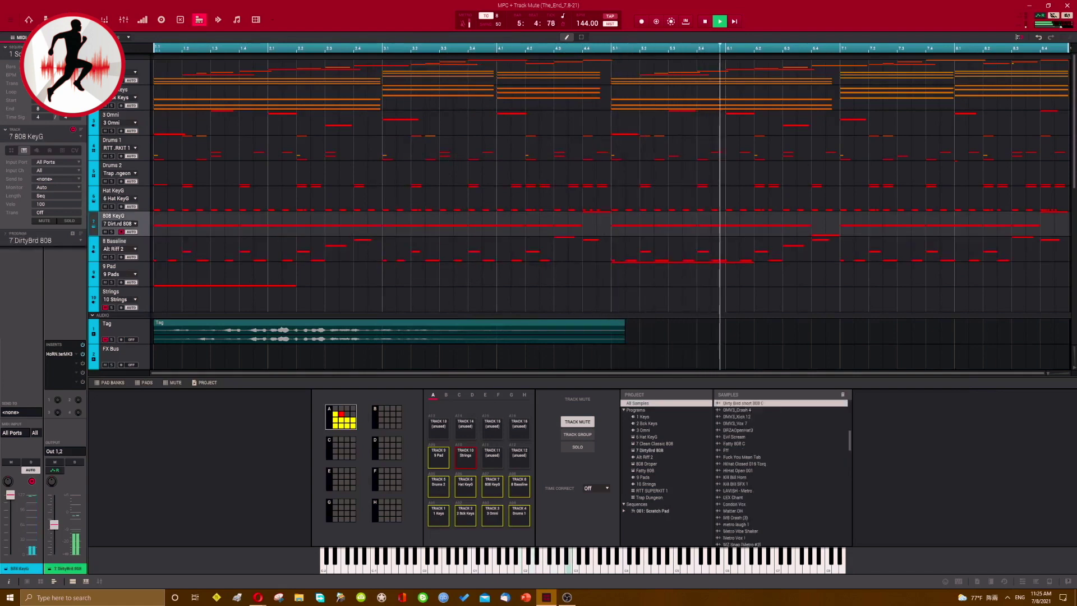
left_click(29, 20)
scroll(413, 133, "down", 3)
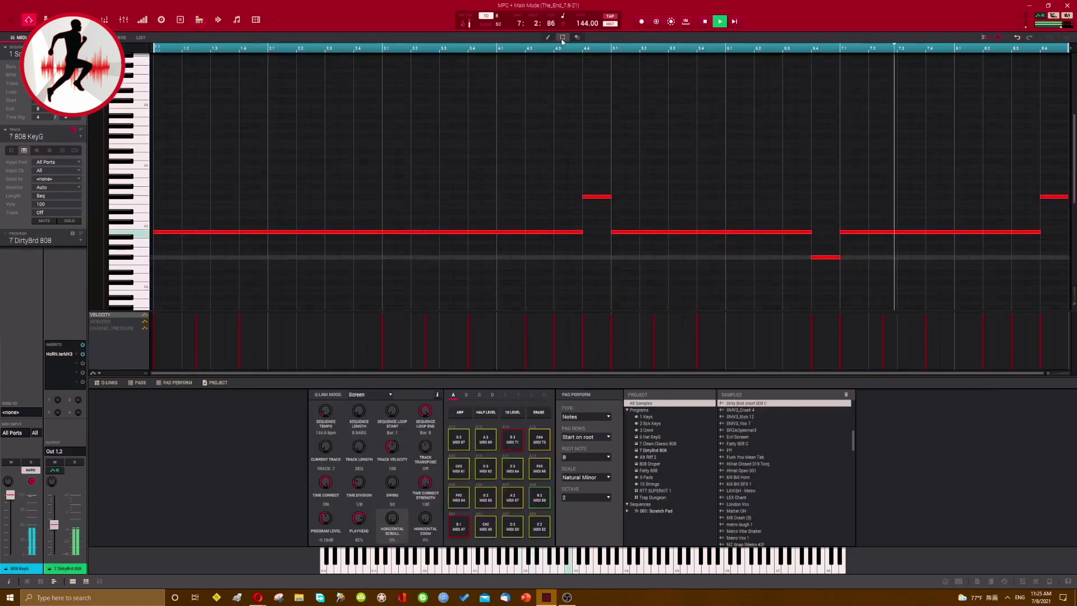
scroll(310, 166, "down", 3)
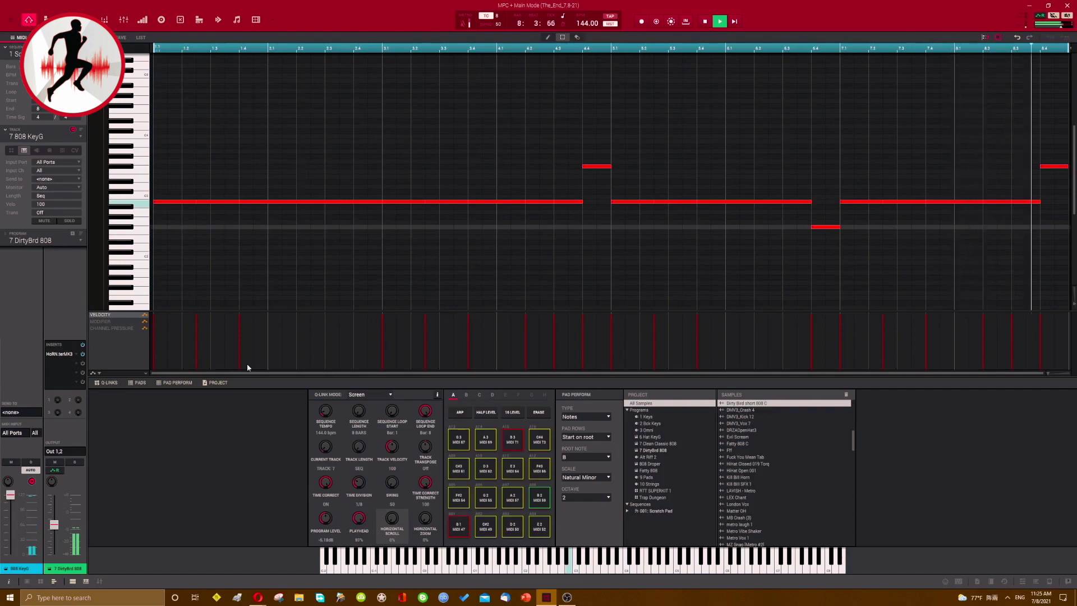